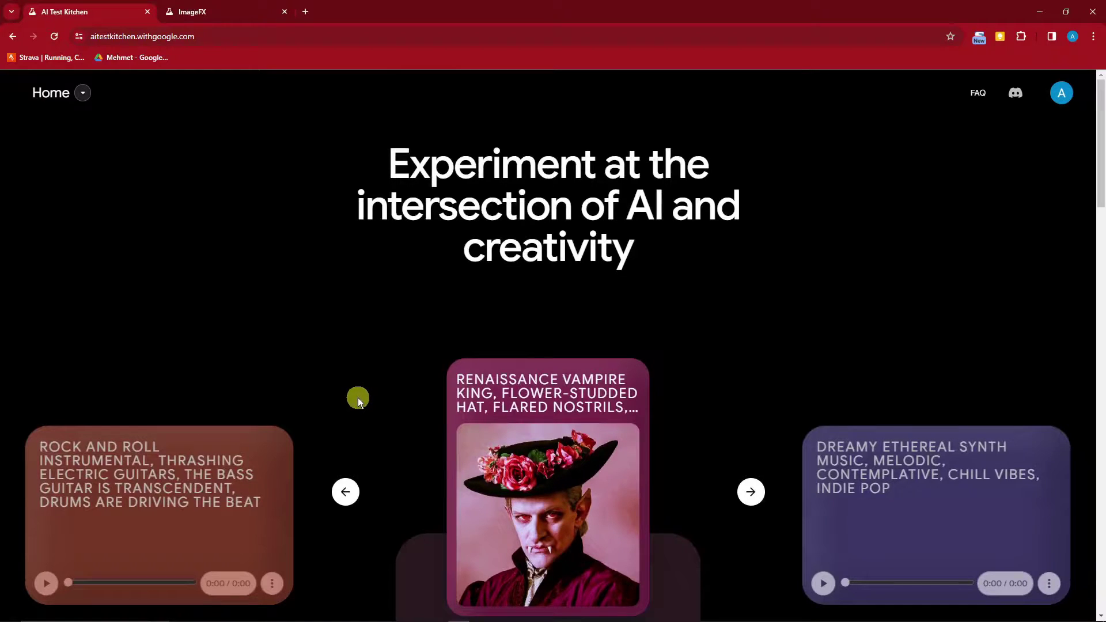
Hide the browser's bookmarks bar on the AI Test Kitchen homepage
scroll(358, 397, "down", 4)
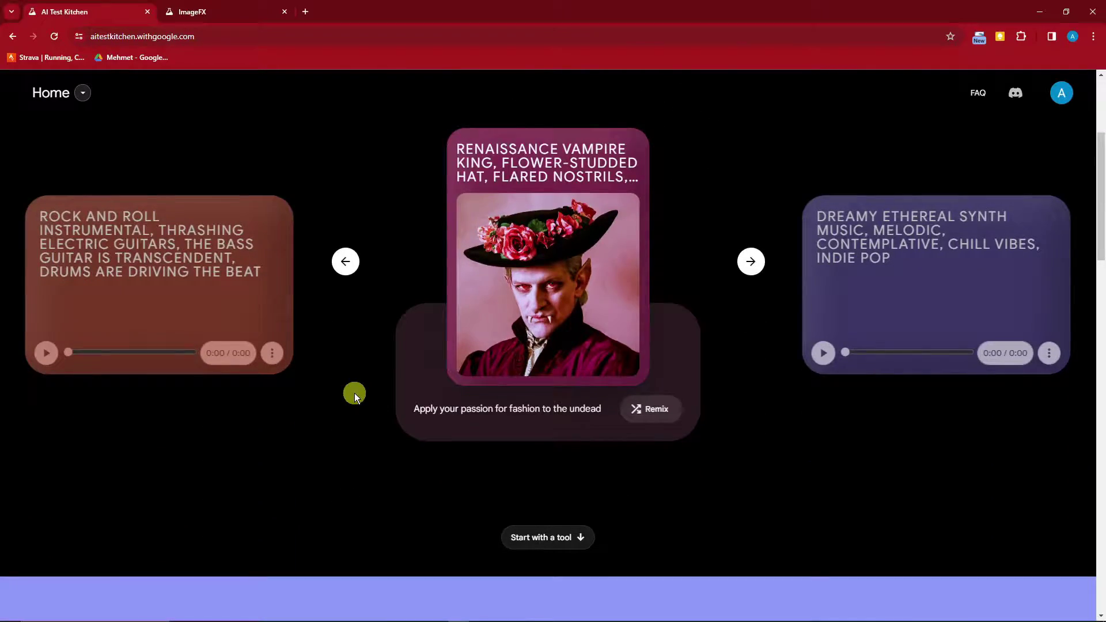
scroll(355, 393, "down", 4)
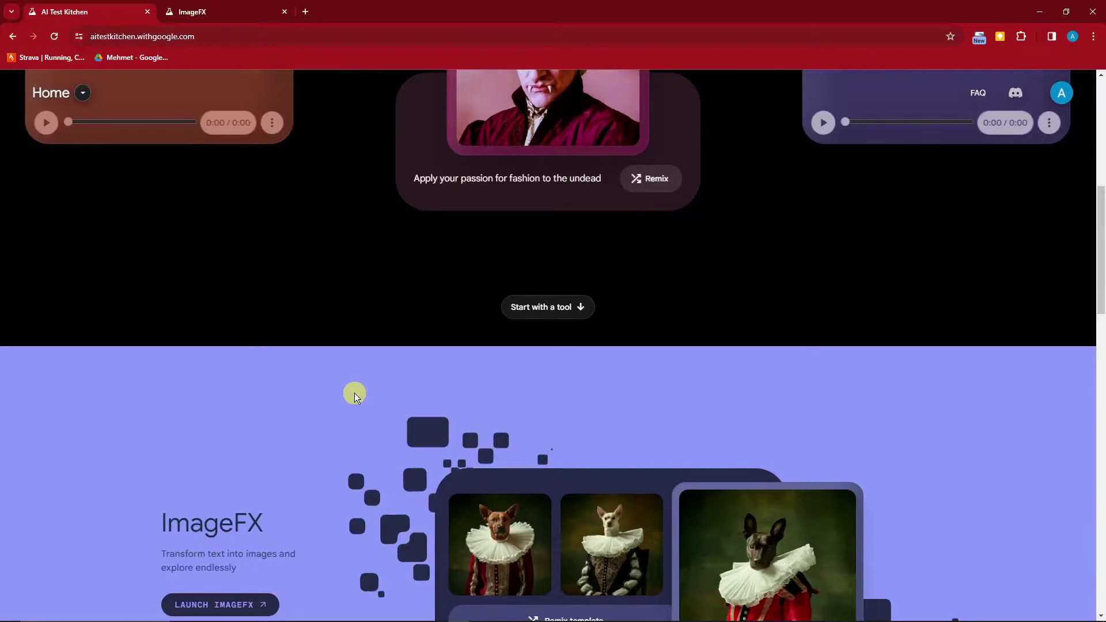
key("ctrl+shift+b")
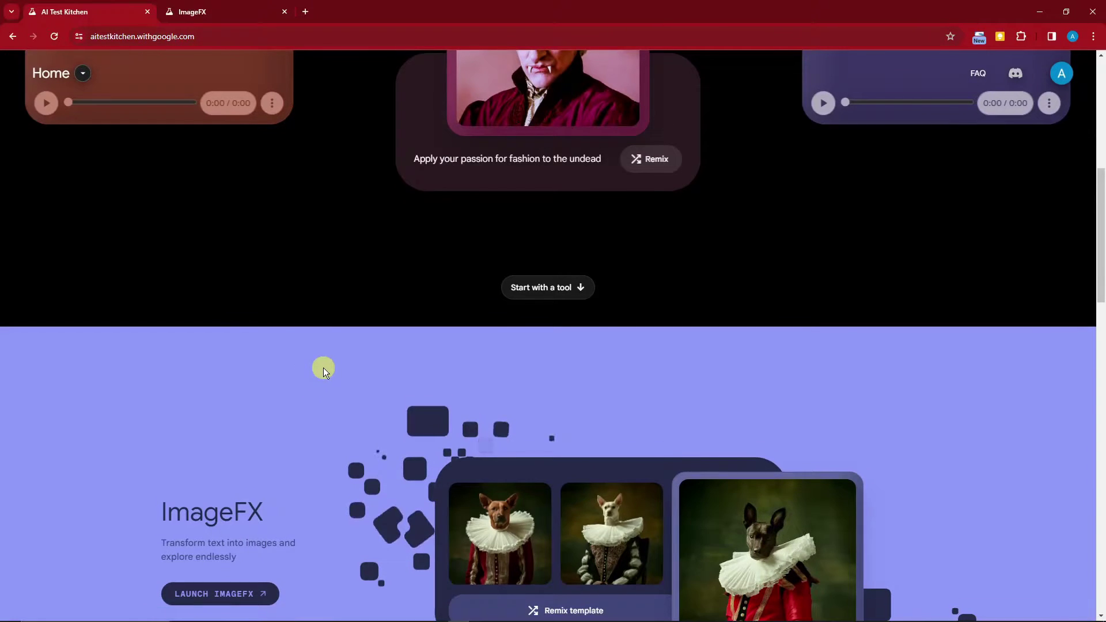
Scroll through the ImageFX, MusicFX and TextFX tool sections of the homepage
scroll(320, 365, "up", 8)
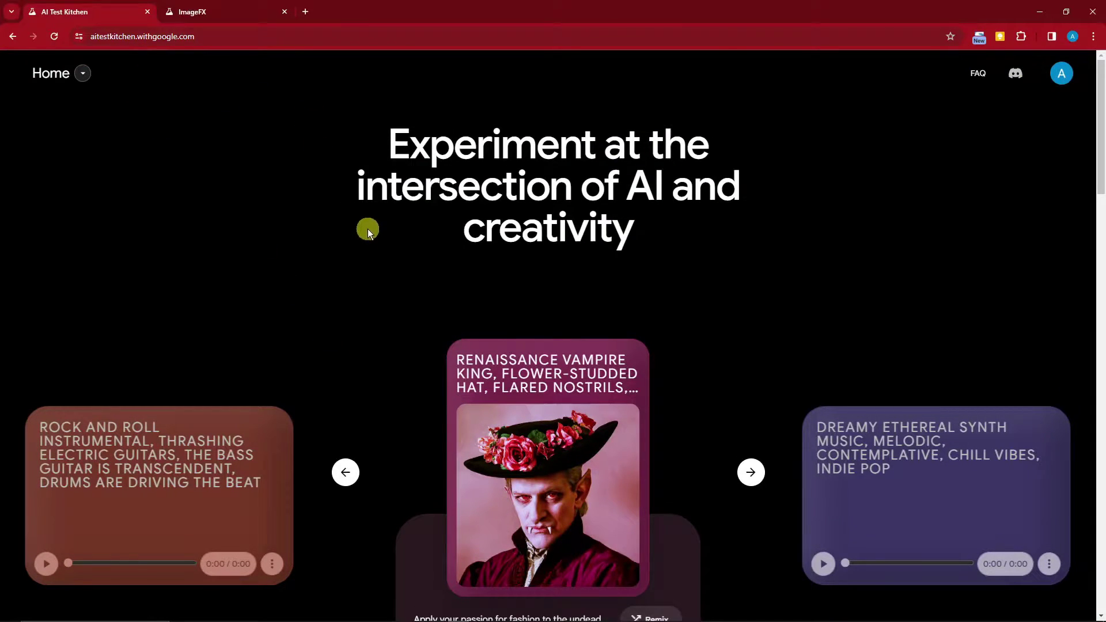
scroll(367, 227, "down", 15)
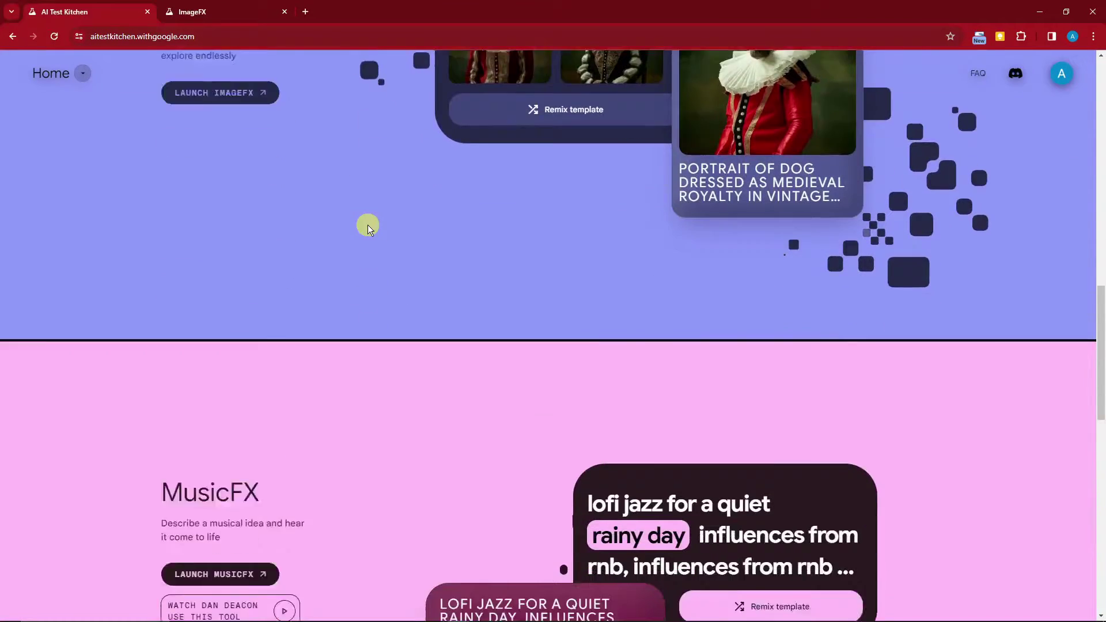
scroll(368, 225, "down", 2)
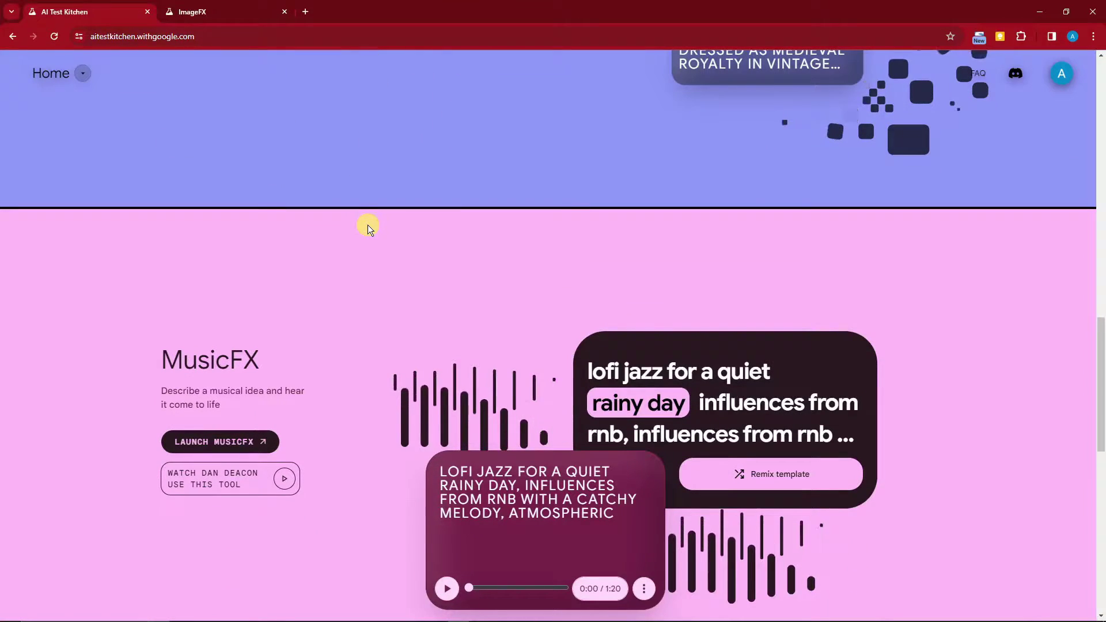
scroll(367, 225, "up", 15)
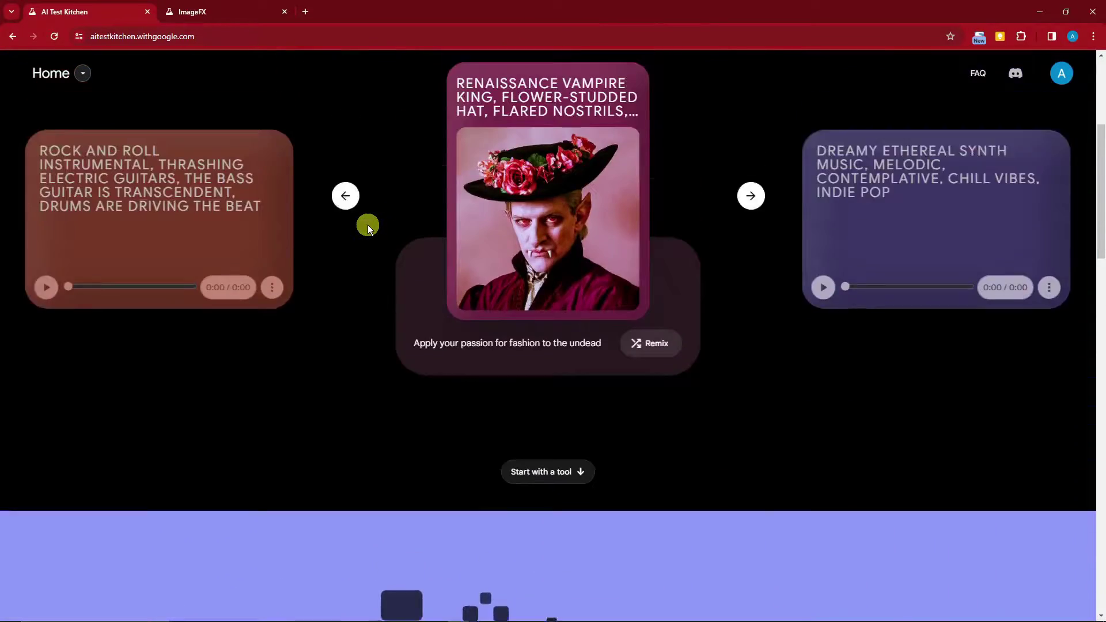
scroll(367, 225, "up", 5)
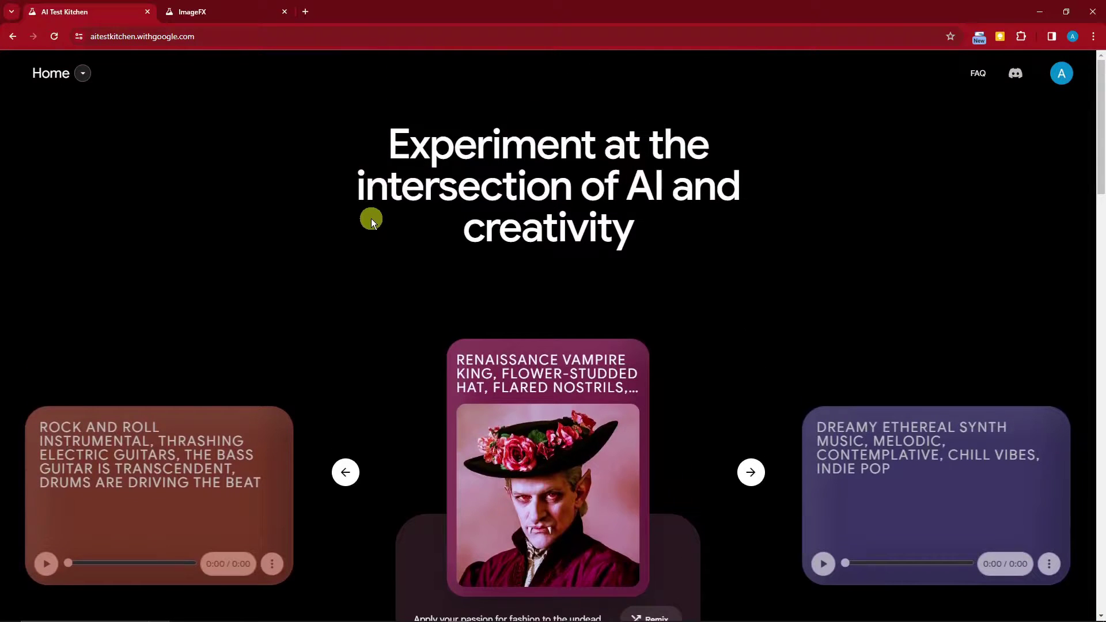
scroll(373, 216, "down", 8)
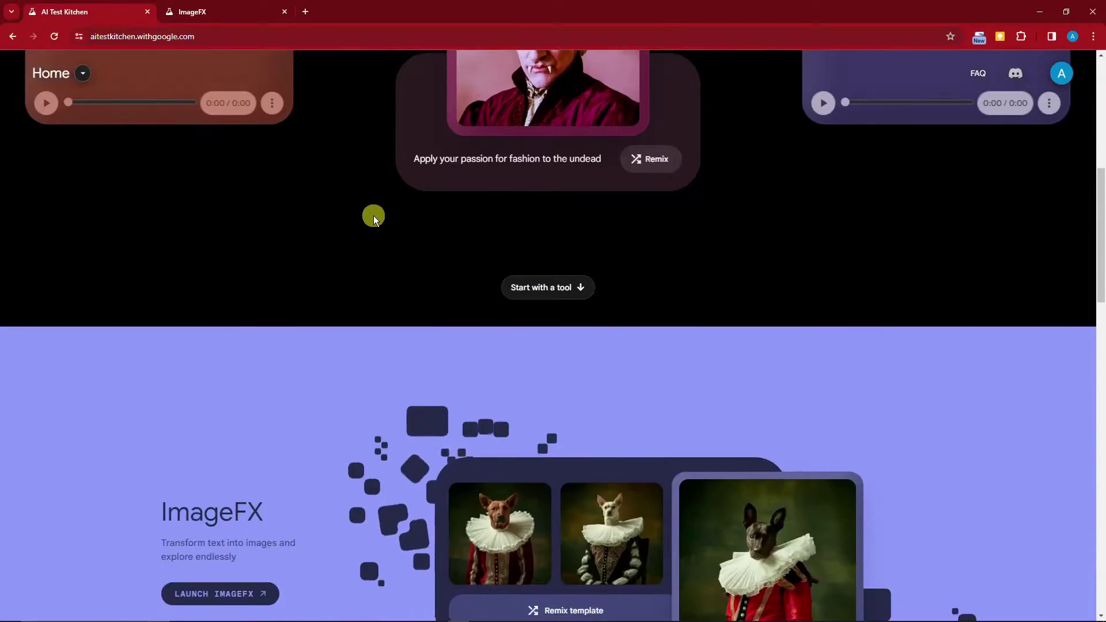
scroll(373, 215, "up", 5)
scroll(373, 216, "up", 3)
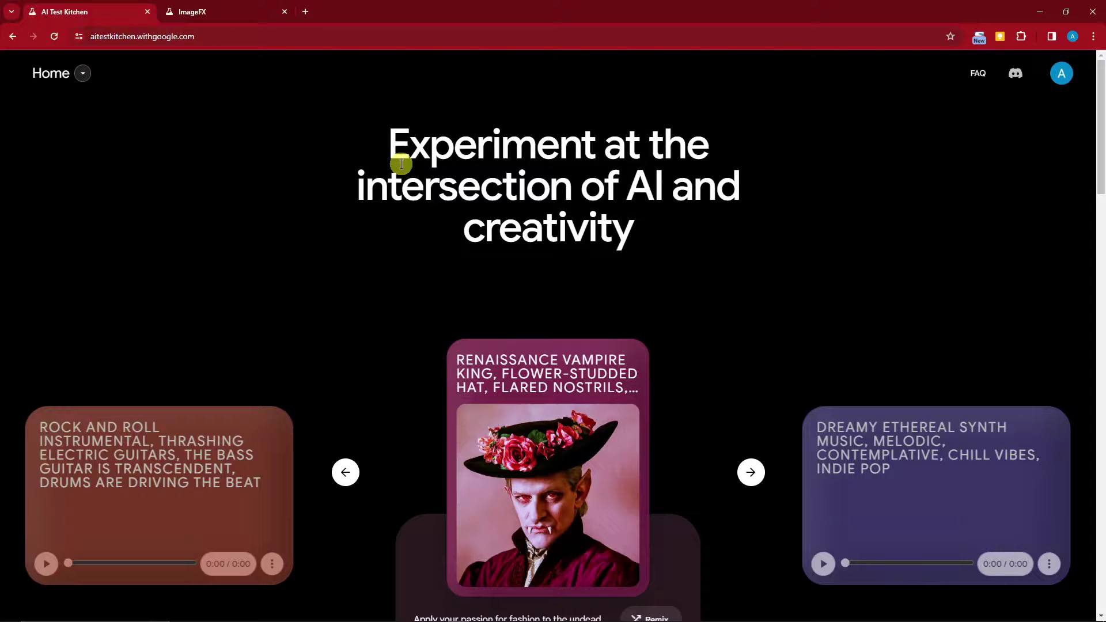
scroll(407, 250, "down", 12)
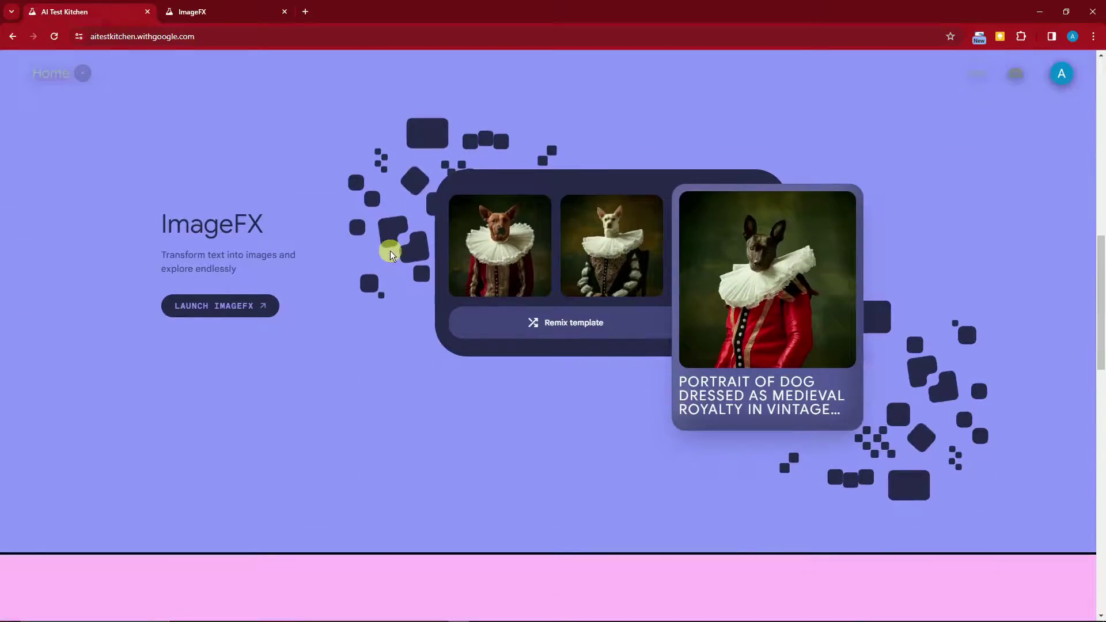
scroll(390, 253, "down", 10)
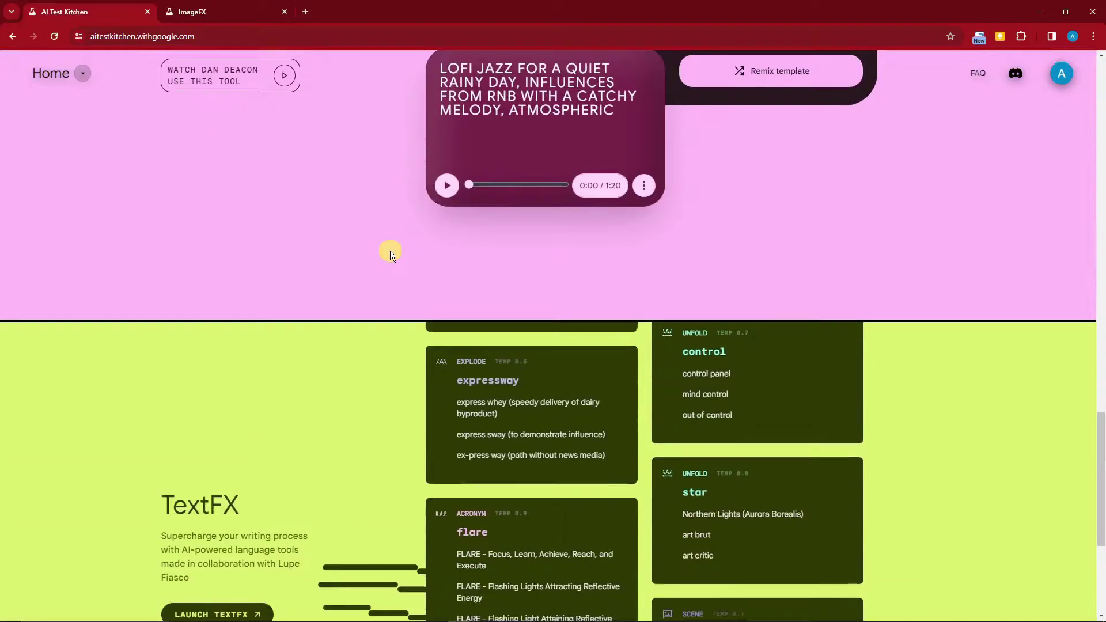
scroll(390, 254, "down", 5)
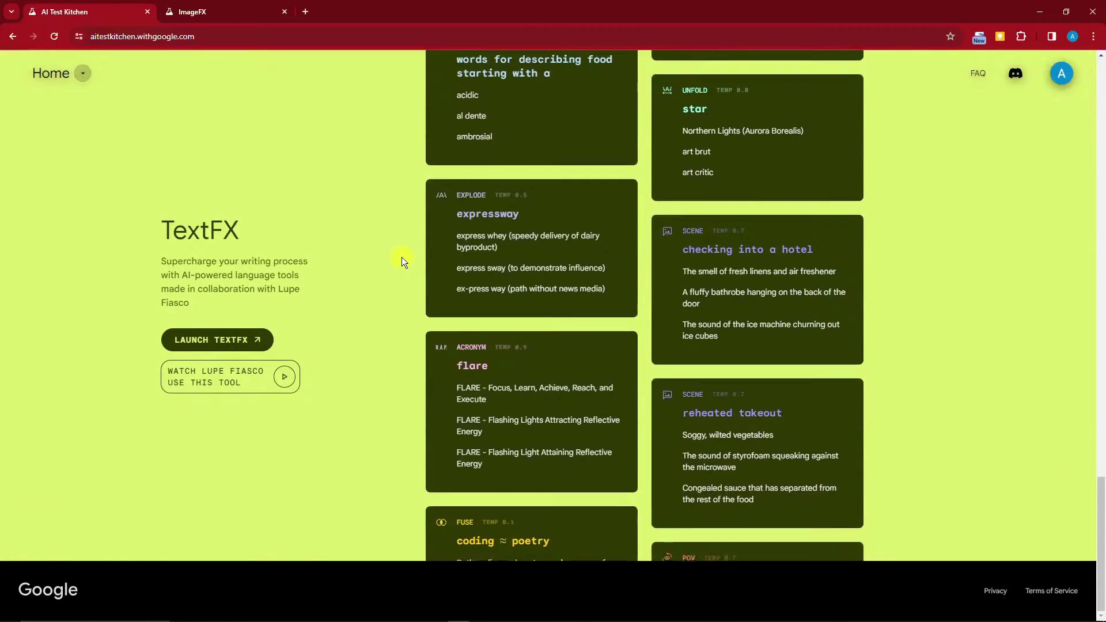
scroll(399, 271, "up", 10)
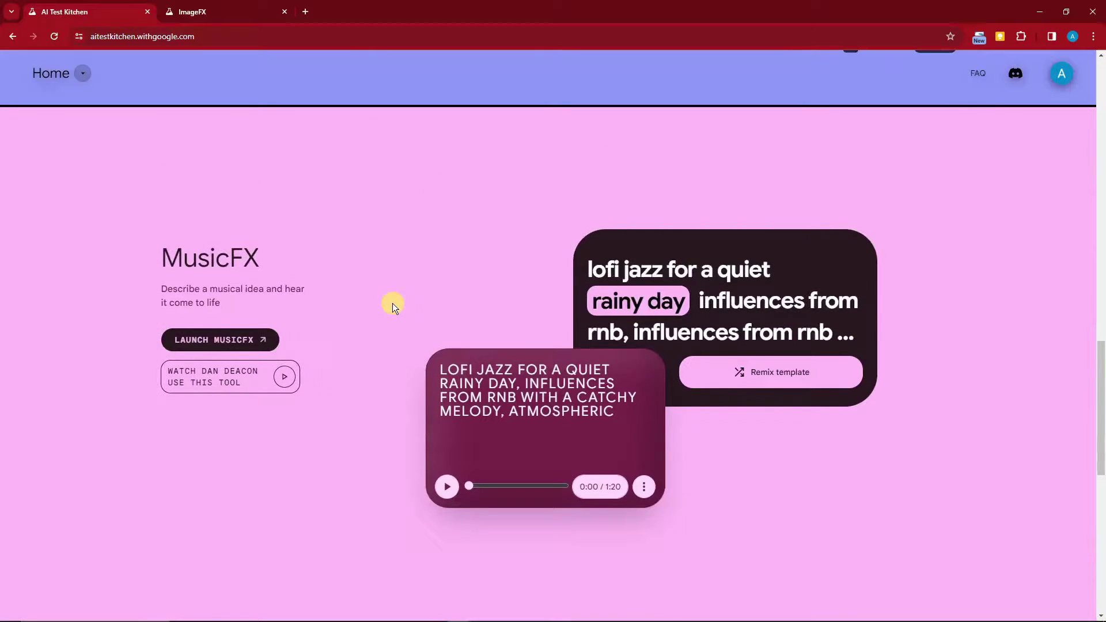
scroll(384, 303, "up", 5)
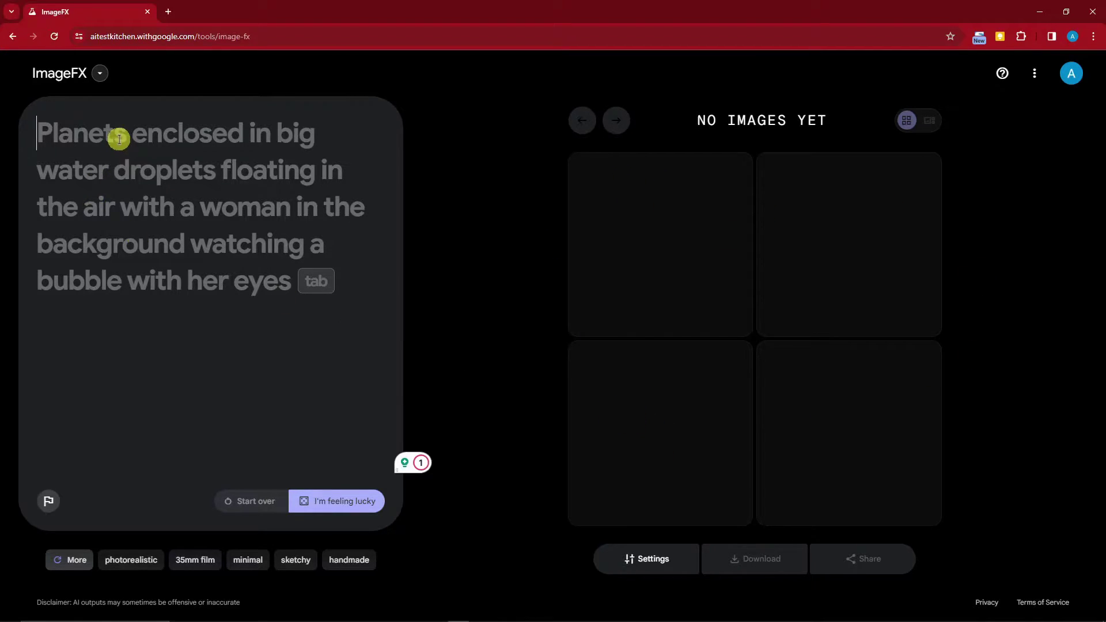
Generate an image from 'a girl in a forest', showing a girl in a white dress among trees
type("a girl in a forest")
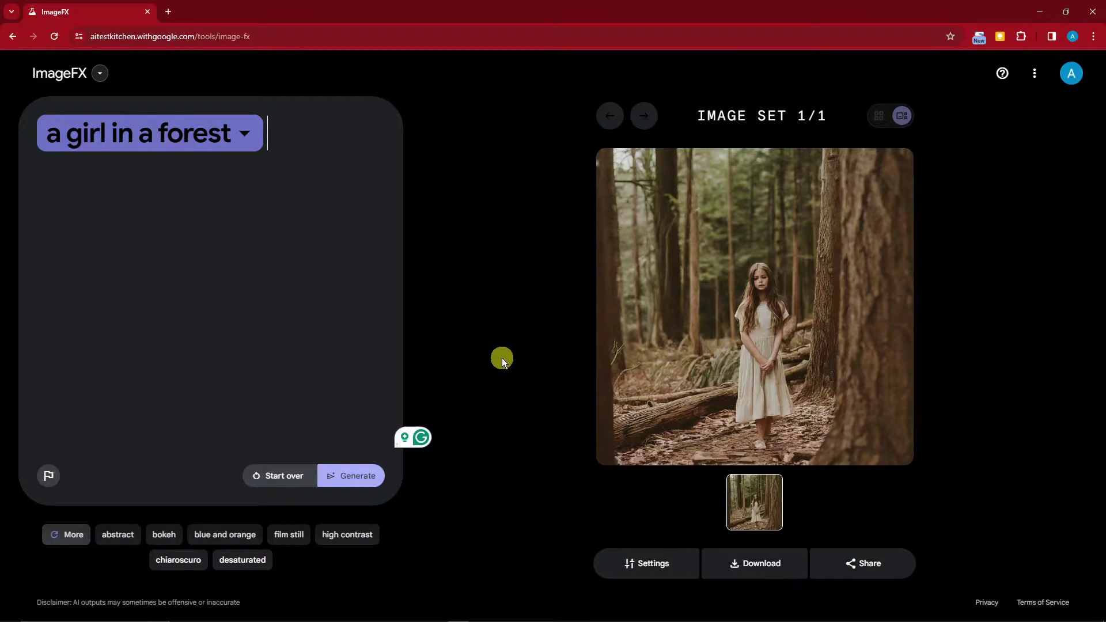
mouse_move(828, 246)
mouse_move(611, 378)
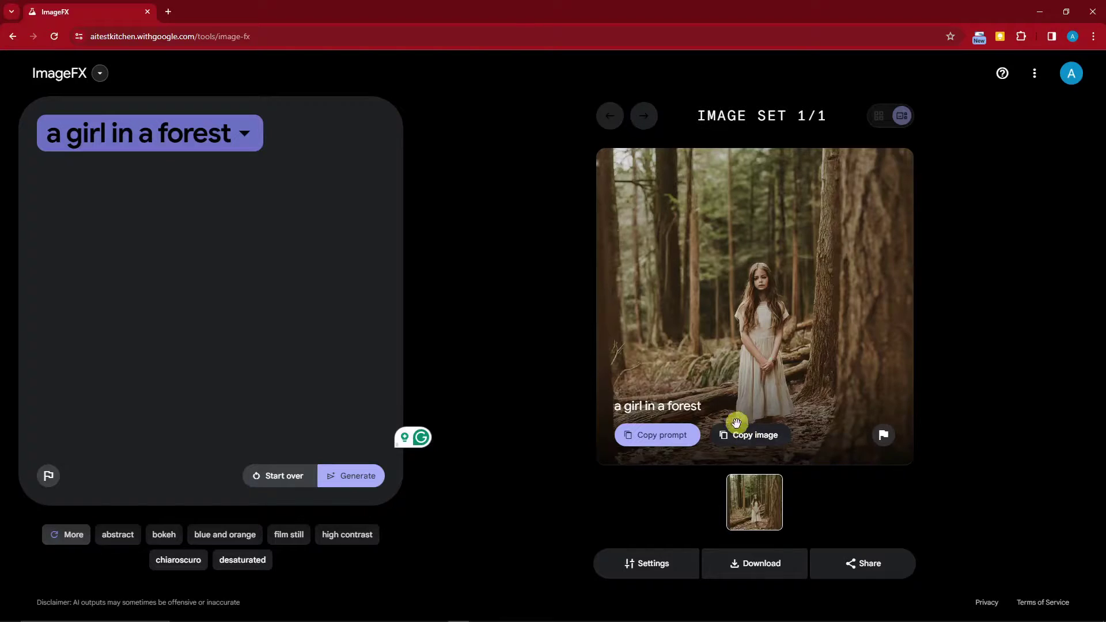
left_click(671, 563)
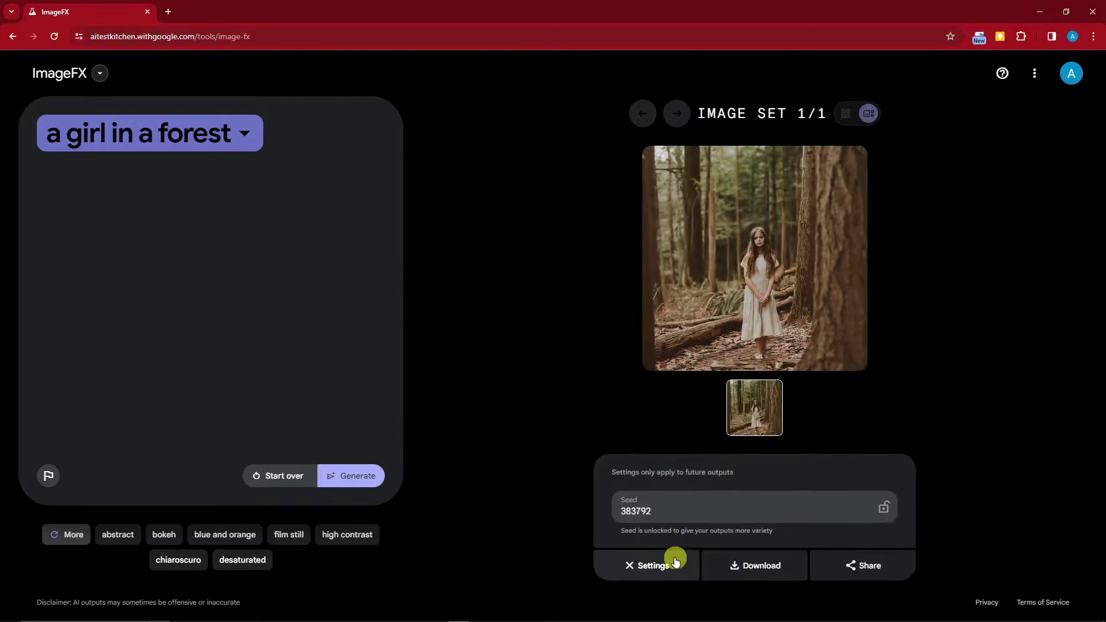
left_click(678, 517)
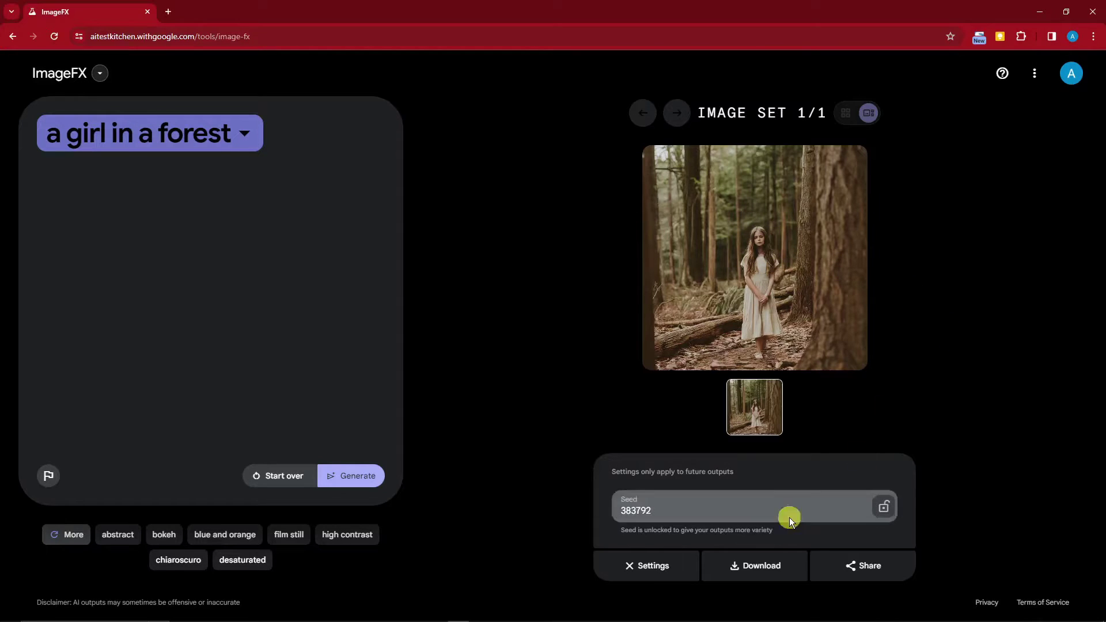
left_click(651, 565)
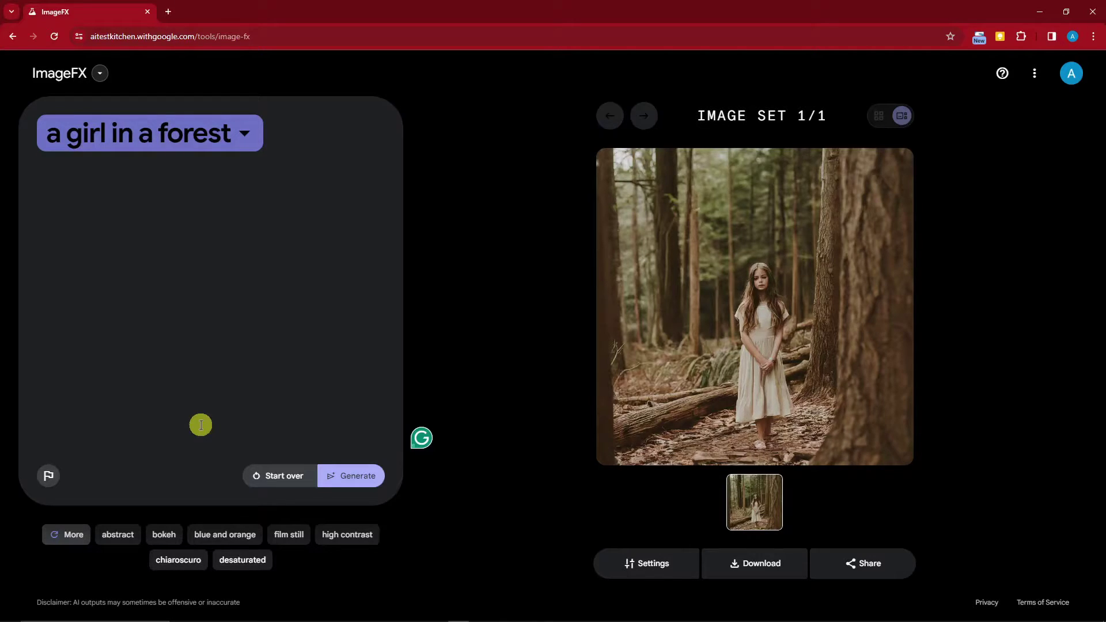
Preview alternative wordings, then replace the prompt with 'a purple dog surfing in the ocean'
left_click(246, 134)
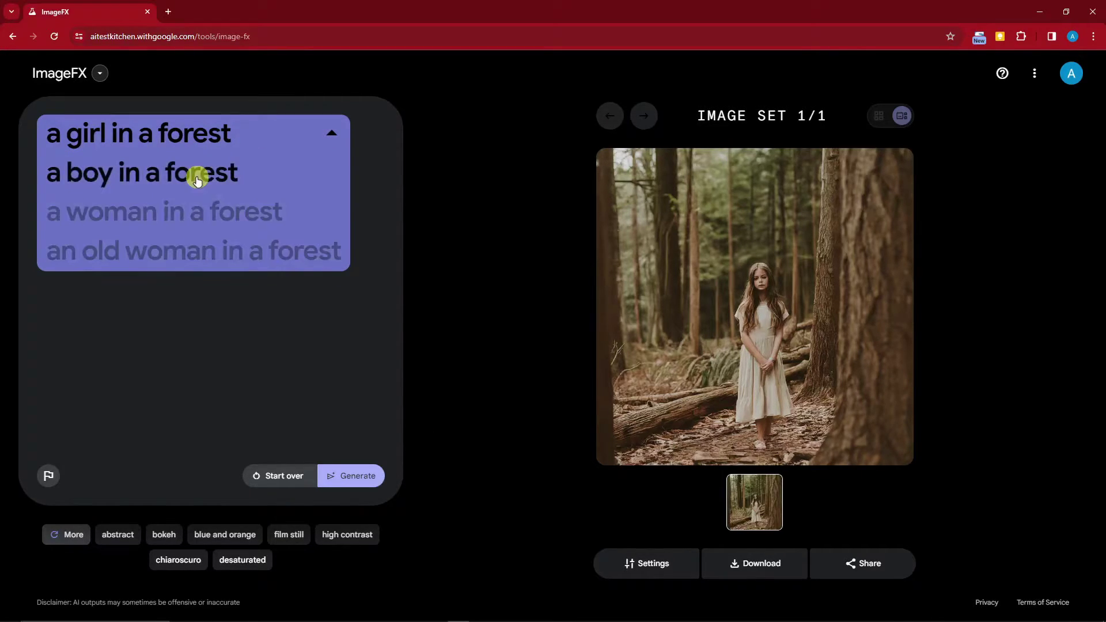
left_click(246, 315)
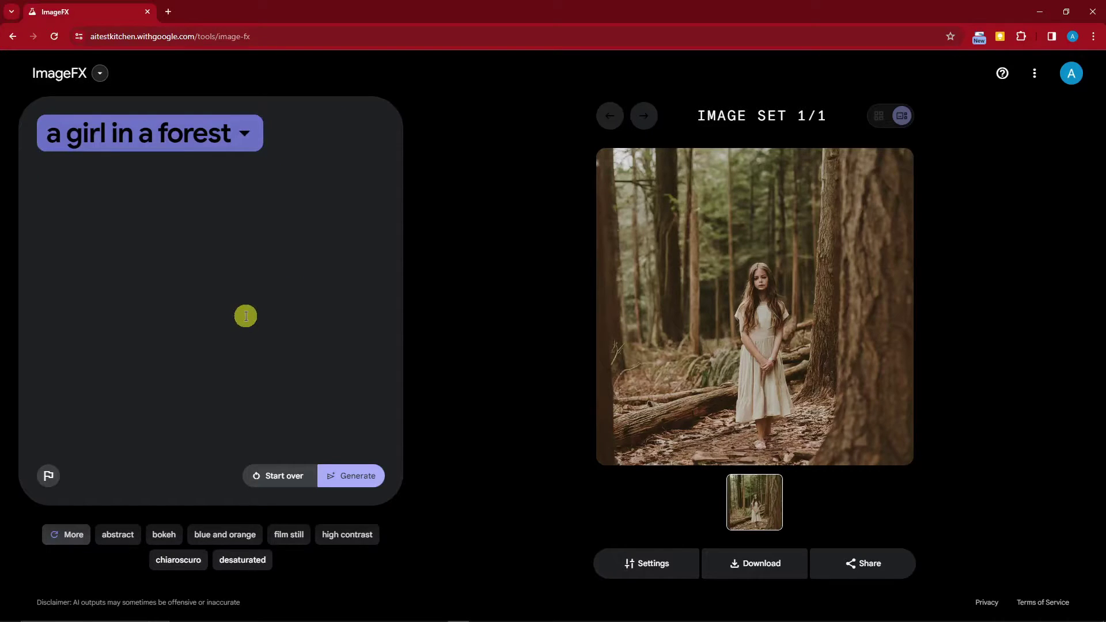
left_click(285, 135)
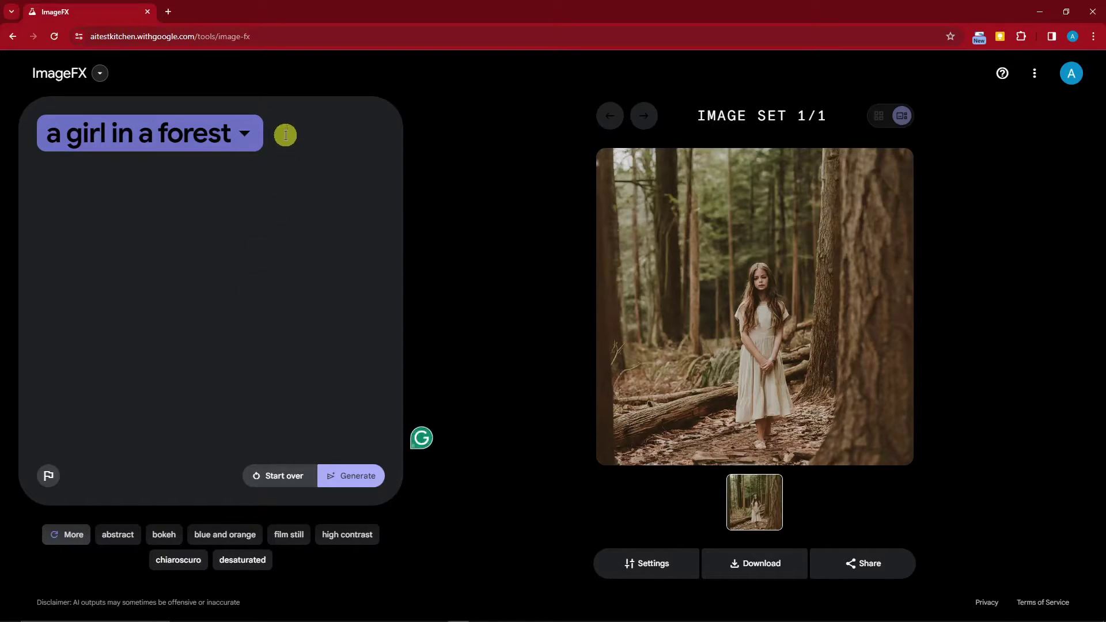
key("ctrl+a")
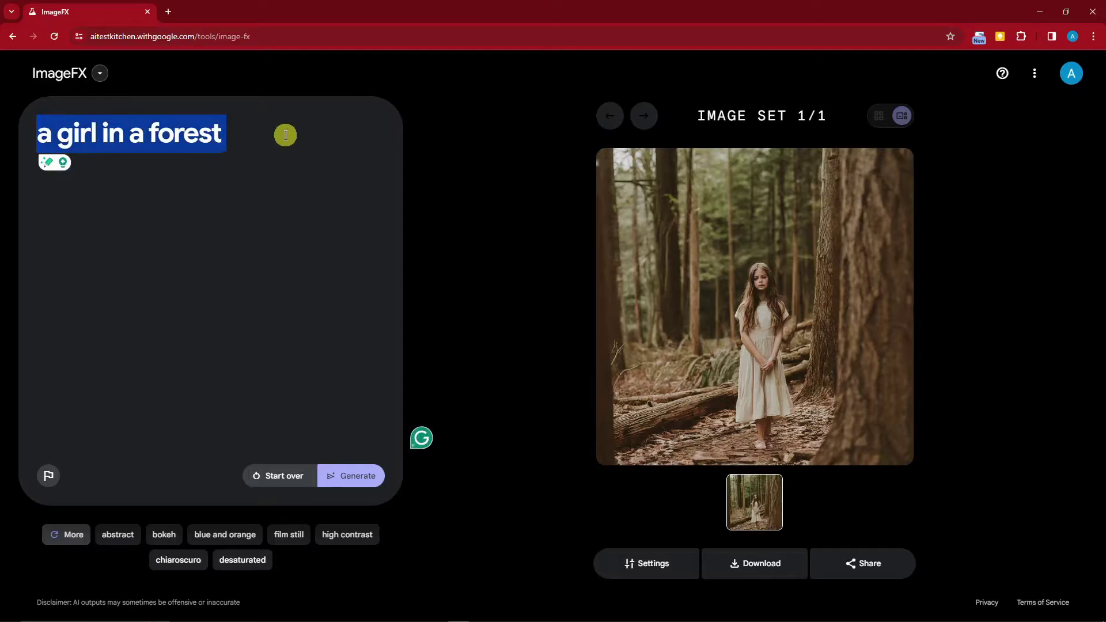
type("a dog")
key("BackSpace")
key("BackSpace")
key("BackSpace")
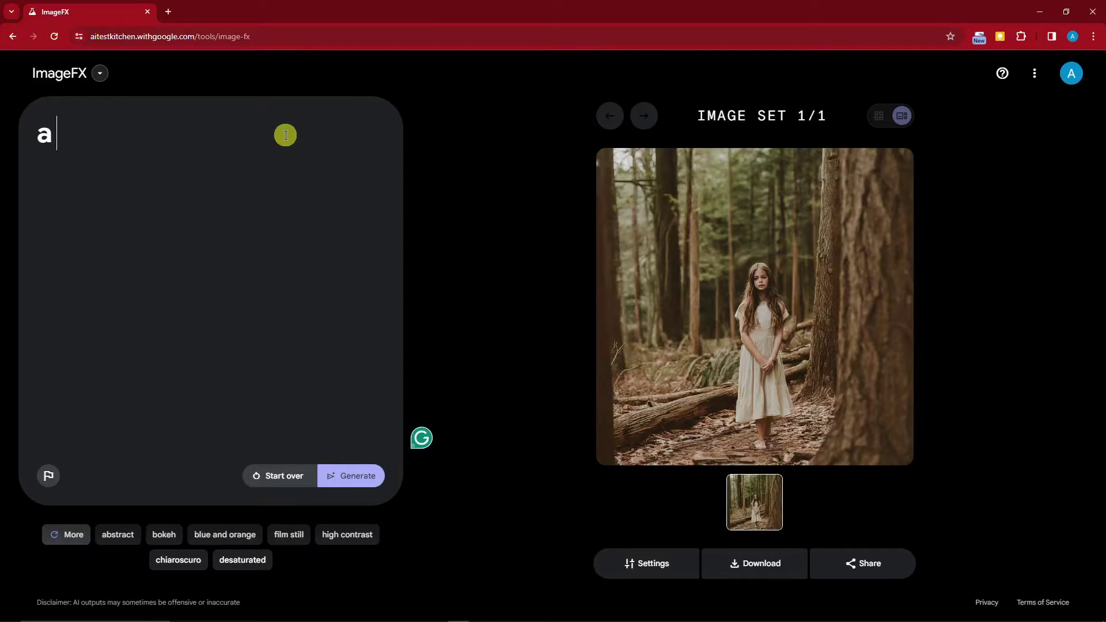
type("purple ")
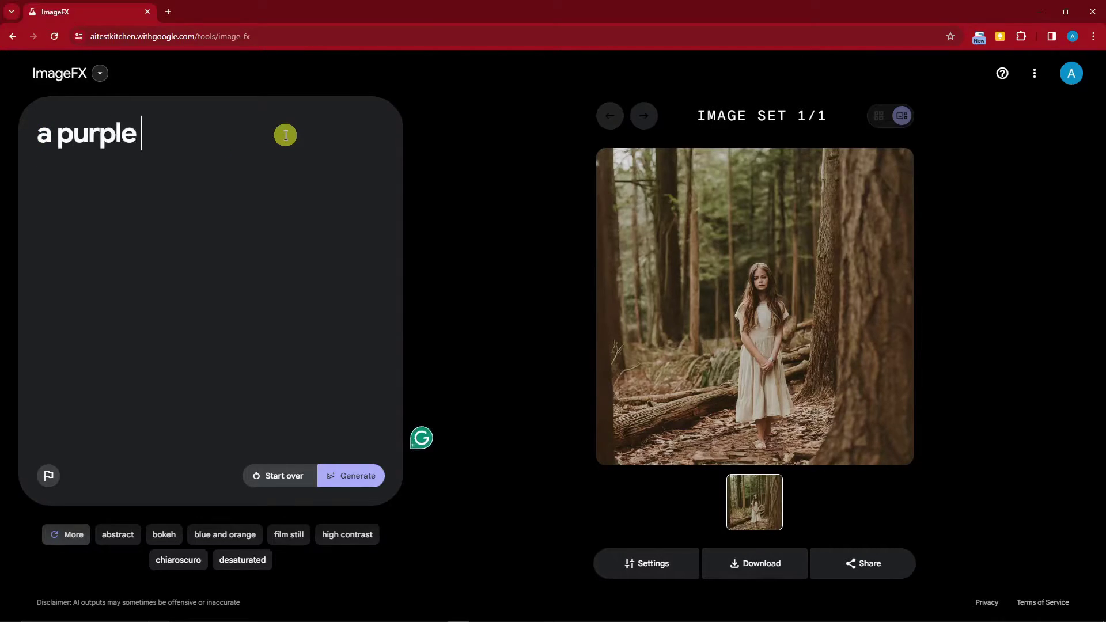
type("dog surfing in the ")
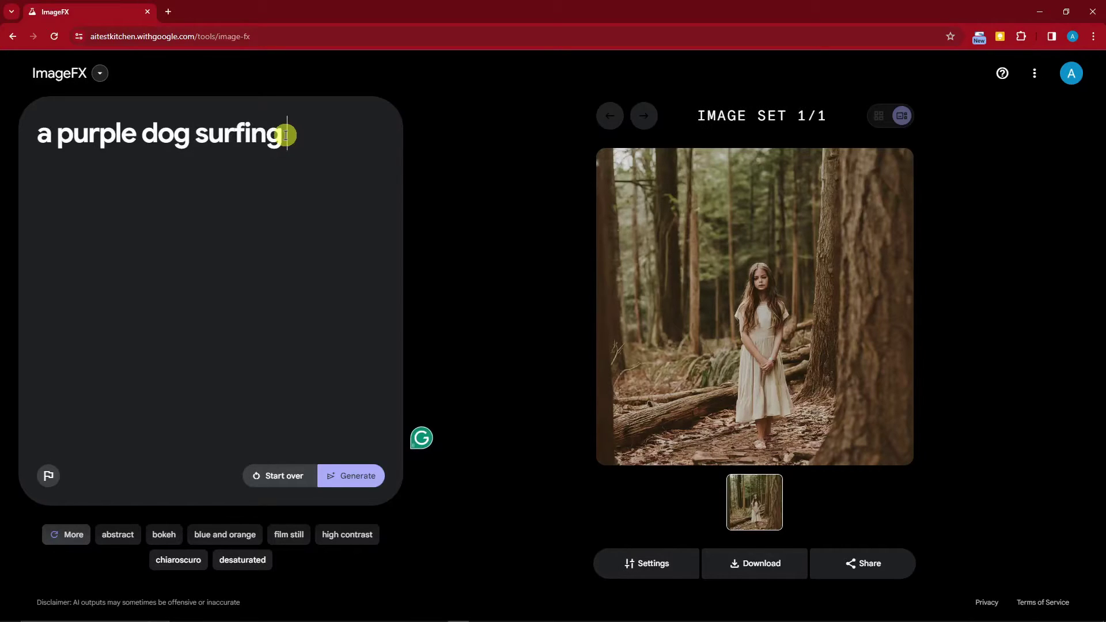
type("ocean")
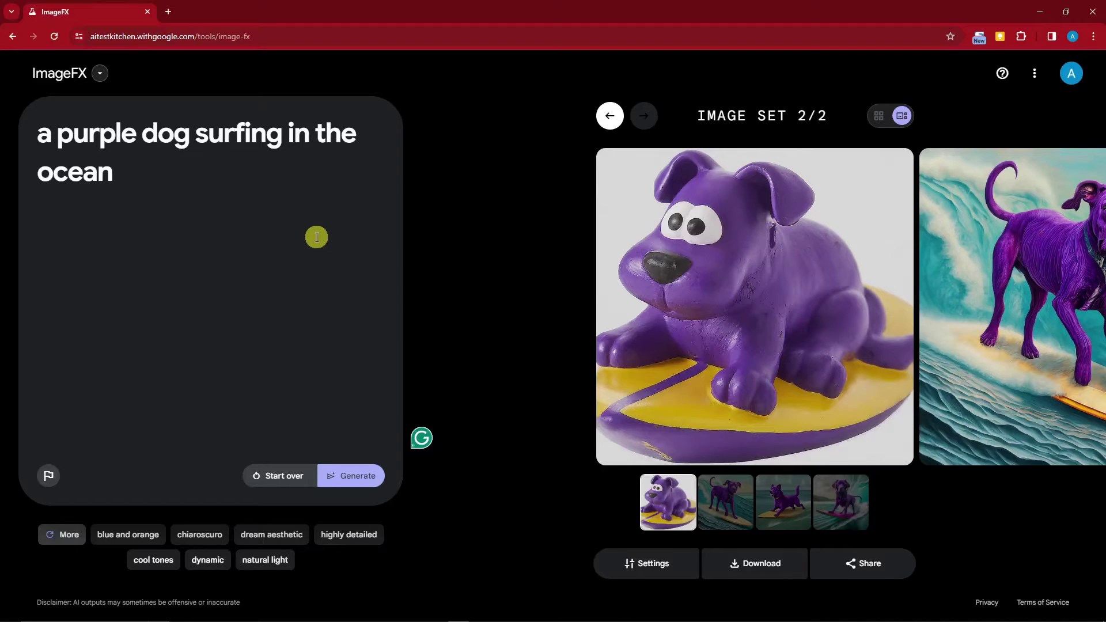
Browse the four purple dog images, including the clay one, ending on the pink-surfboard dog
left_click(723, 514)
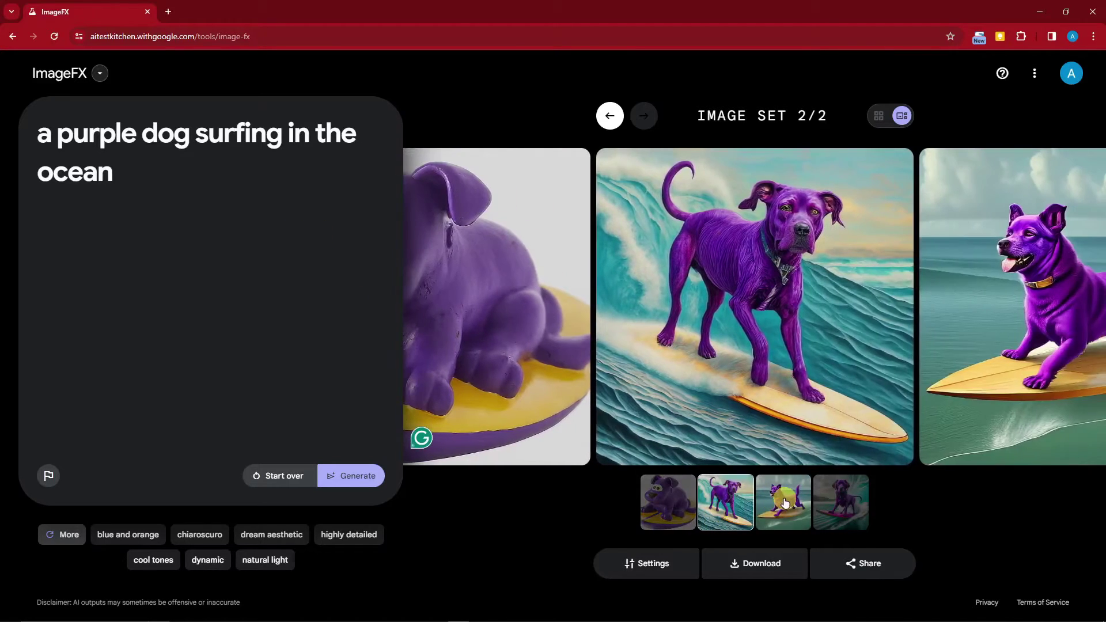
left_click(781, 500)
left_click(841, 501)
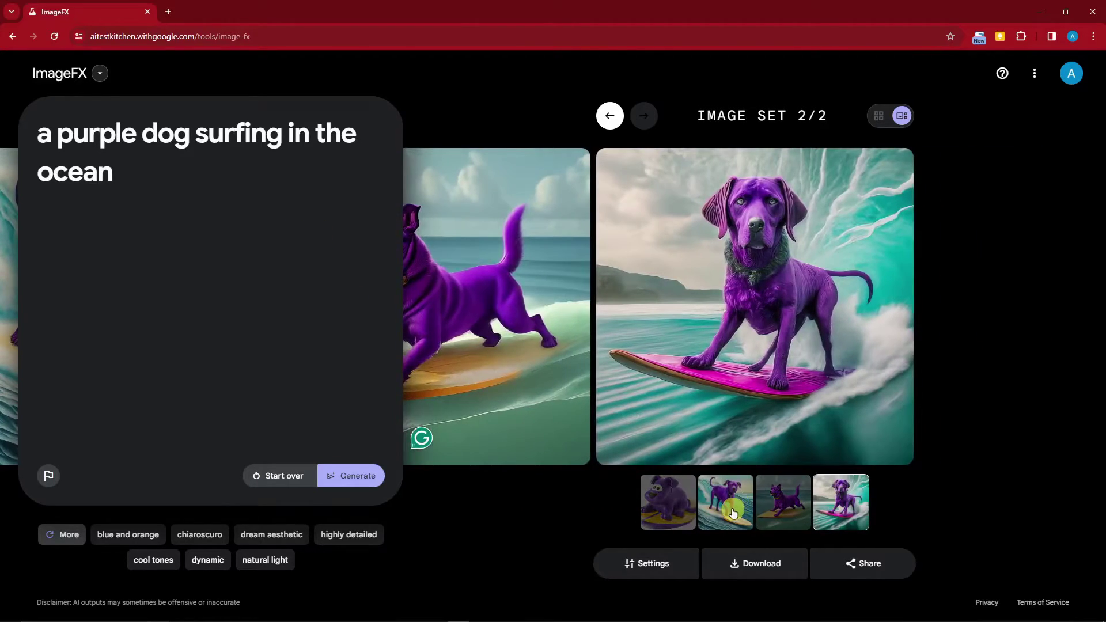
mouse_move(800, 215)
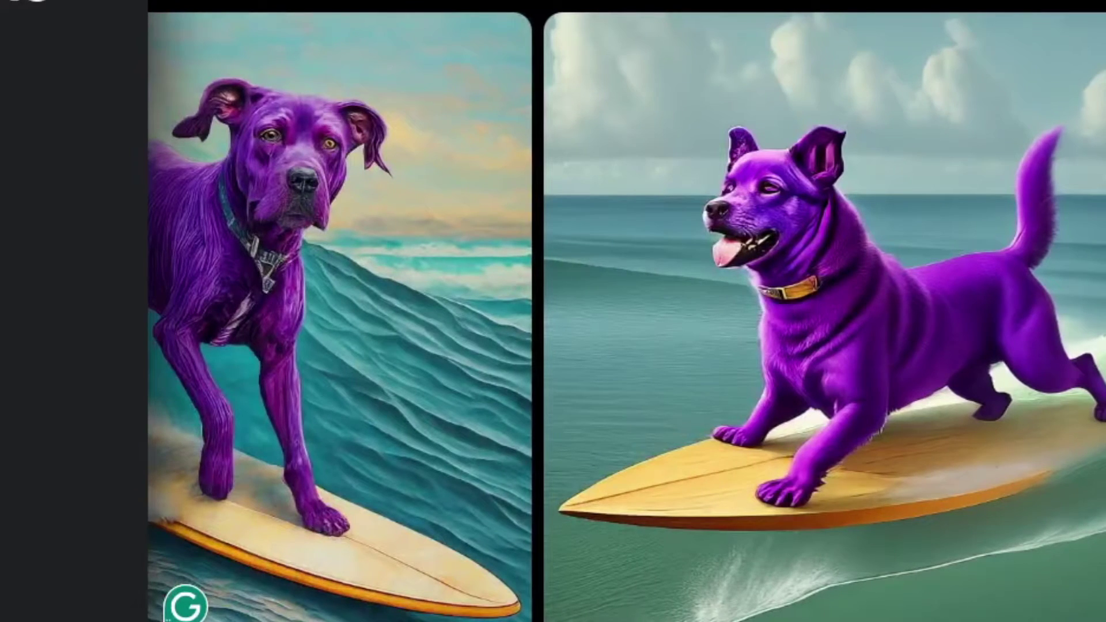
mouse_move(881, 313)
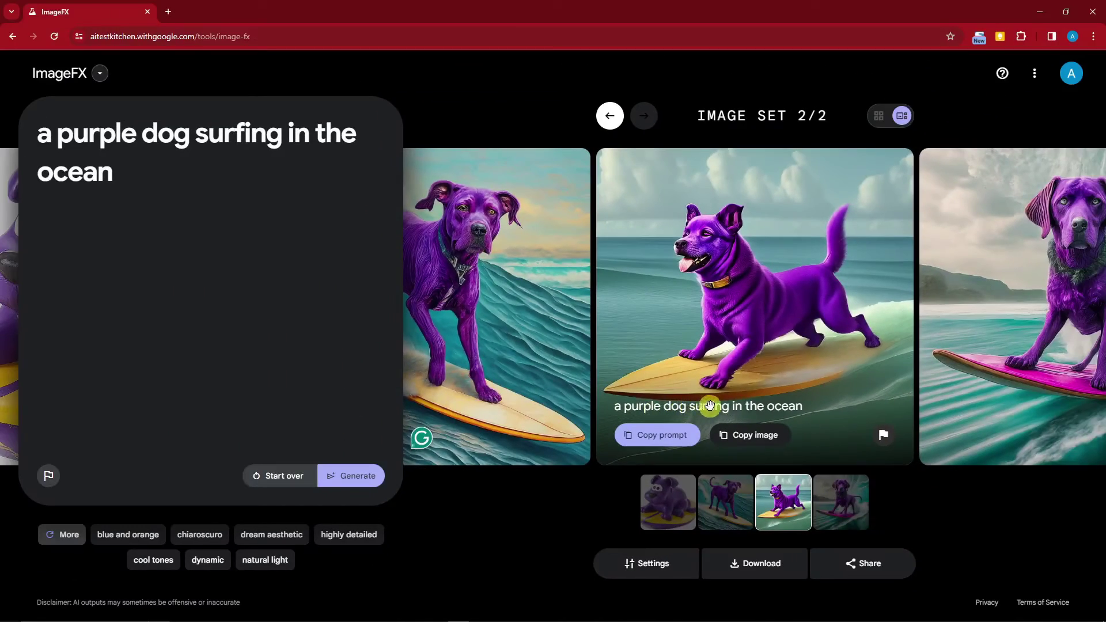
left_click(476, 284)
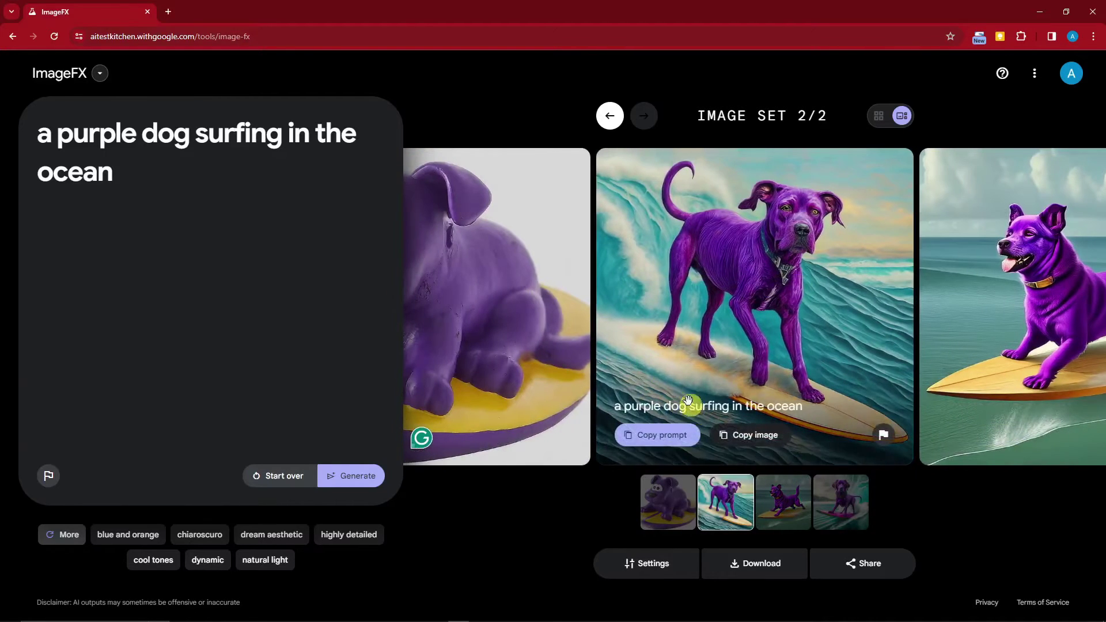
left_click(484, 278)
left_click(992, 267)
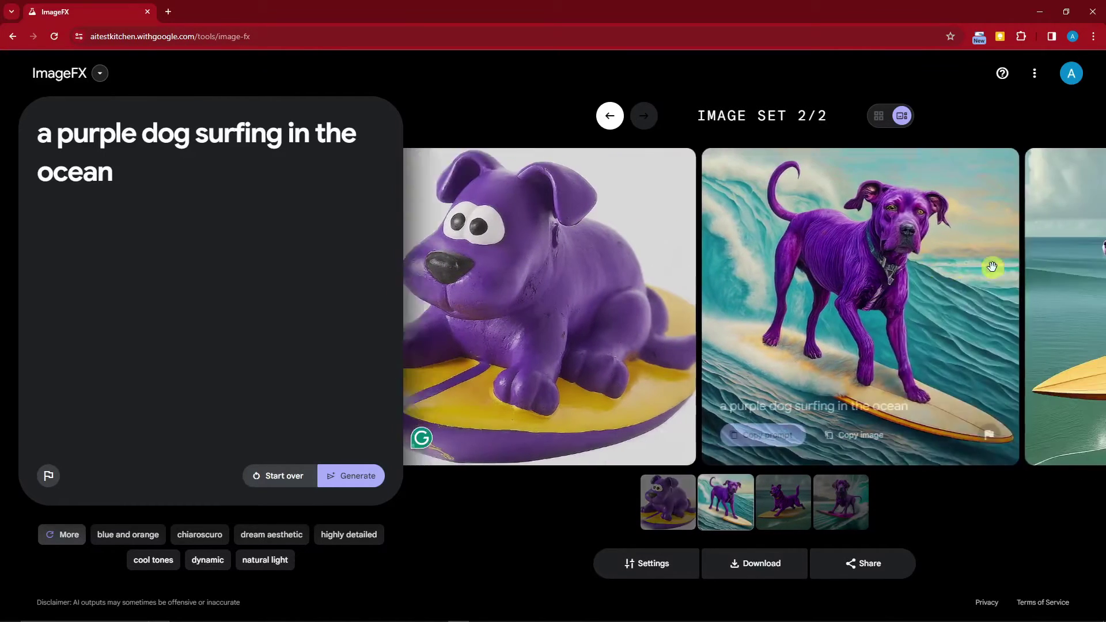
left_click(983, 269)
left_click(979, 274)
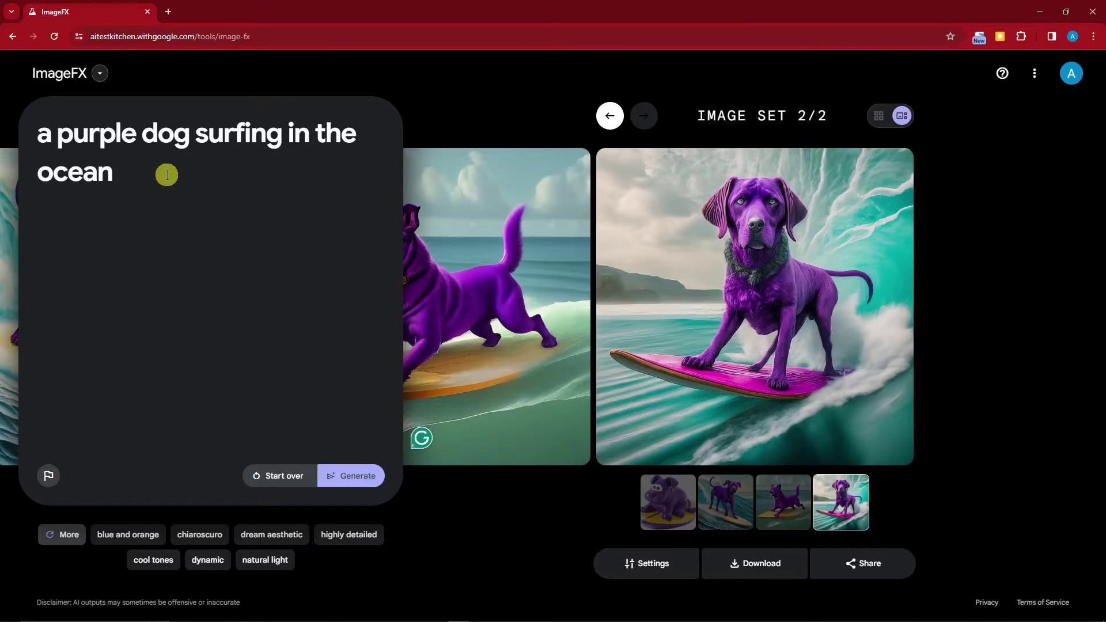
Generate images from 'A guy holding a sign with a text "HELLO".' and view the block-letter sign
key("ctrl+a")
type("A gi")
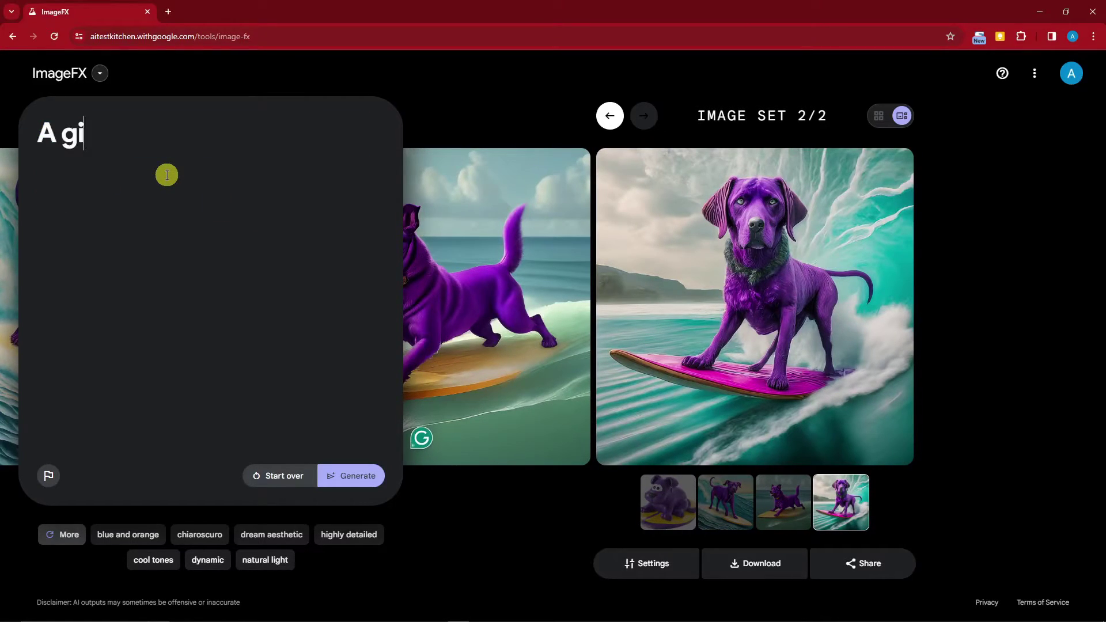
key("BackSpace")
type("uy holdi")
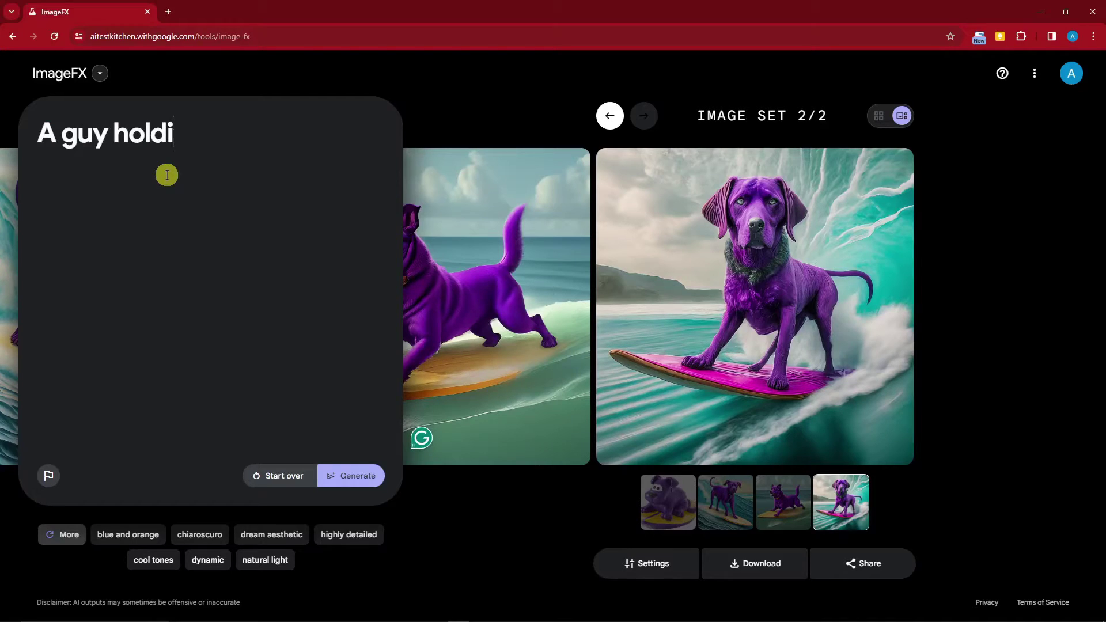
type("ng a sign with a text \"HELLO\".")
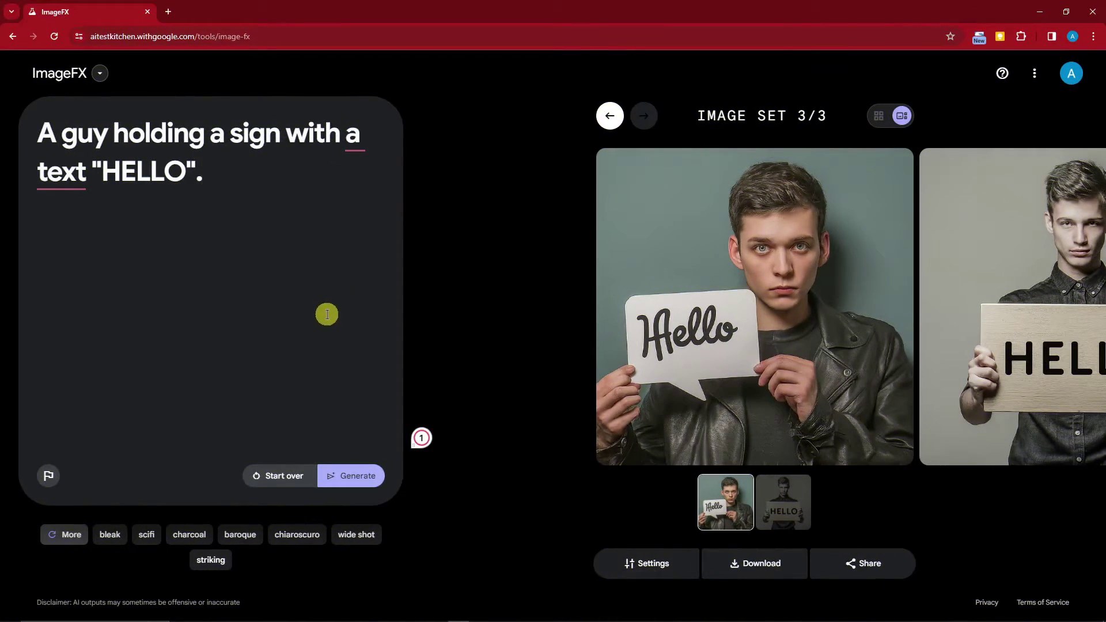
mouse_move(827, 248)
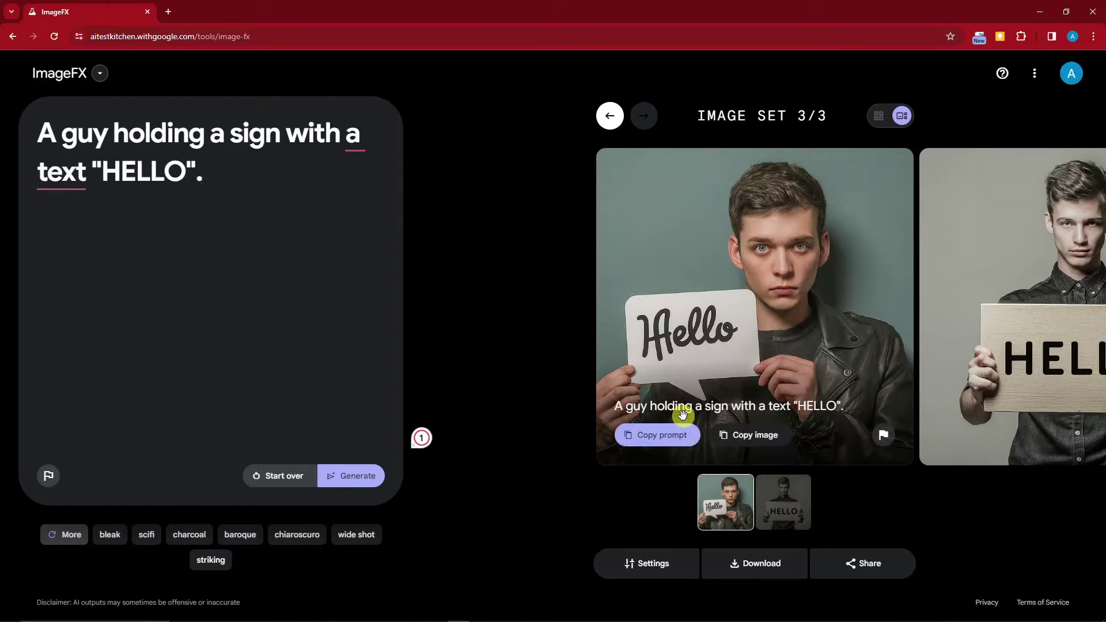
left_click(986, 262)
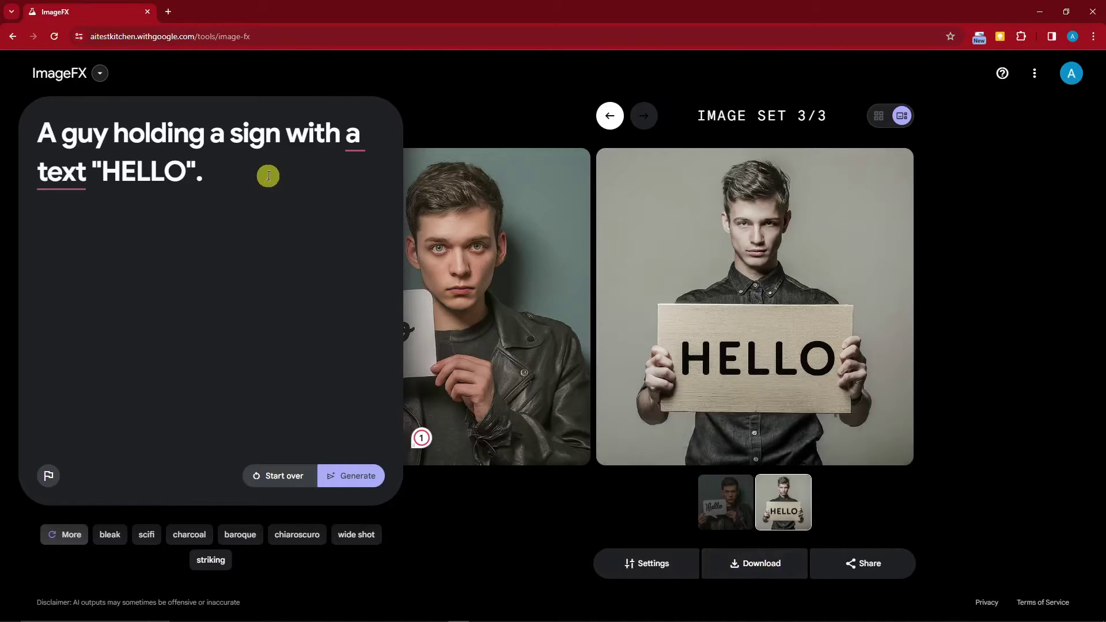
Replace the prompt with the start of 'A photo of a animated mario eating a b…'
left_click_drag(266, 173, 5, 132)
left_click(81, 137)
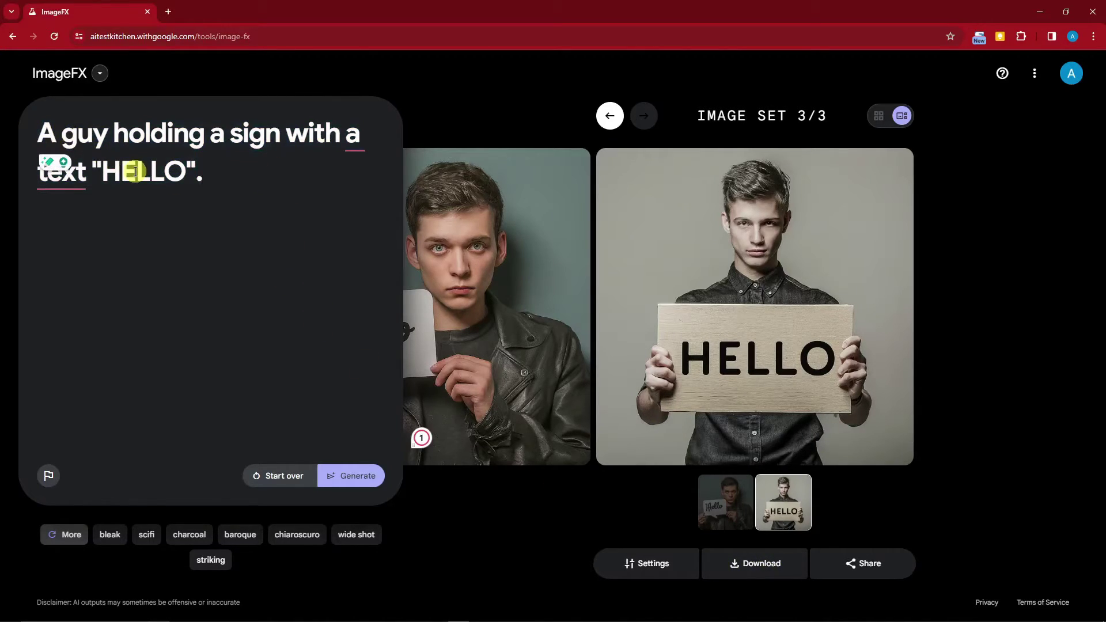
key("ctrl+a")
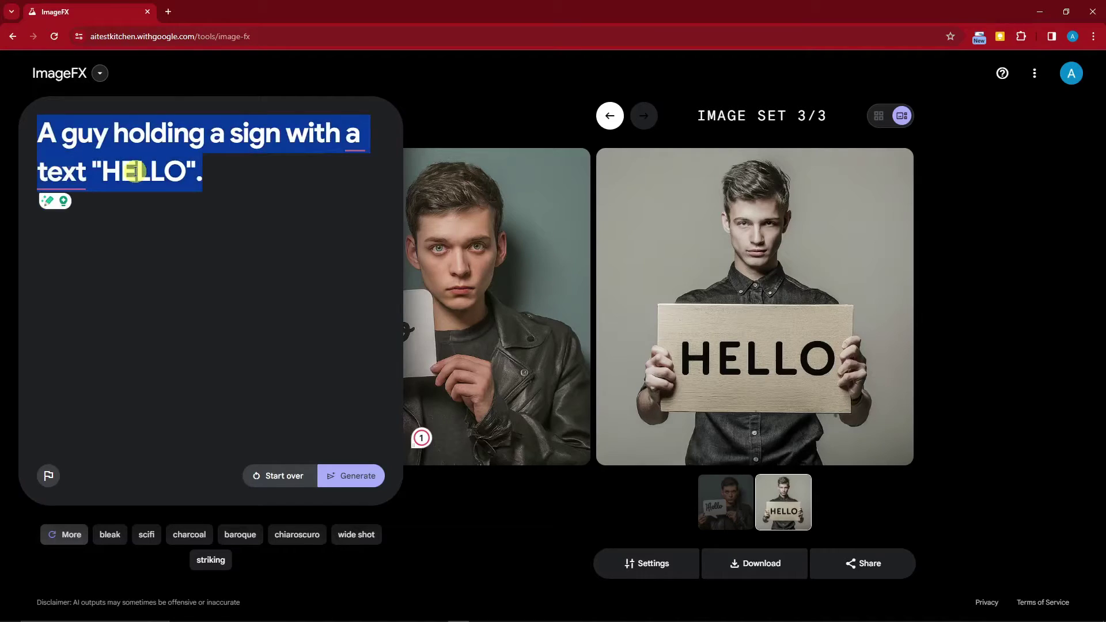
type("A photo of")
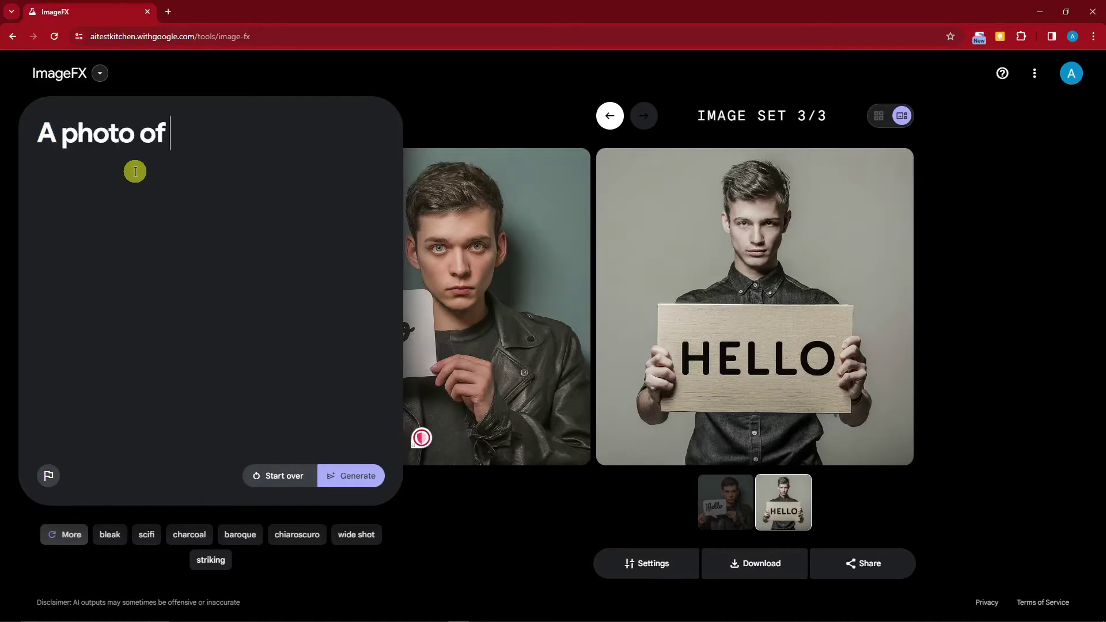
type(" a animated mario")
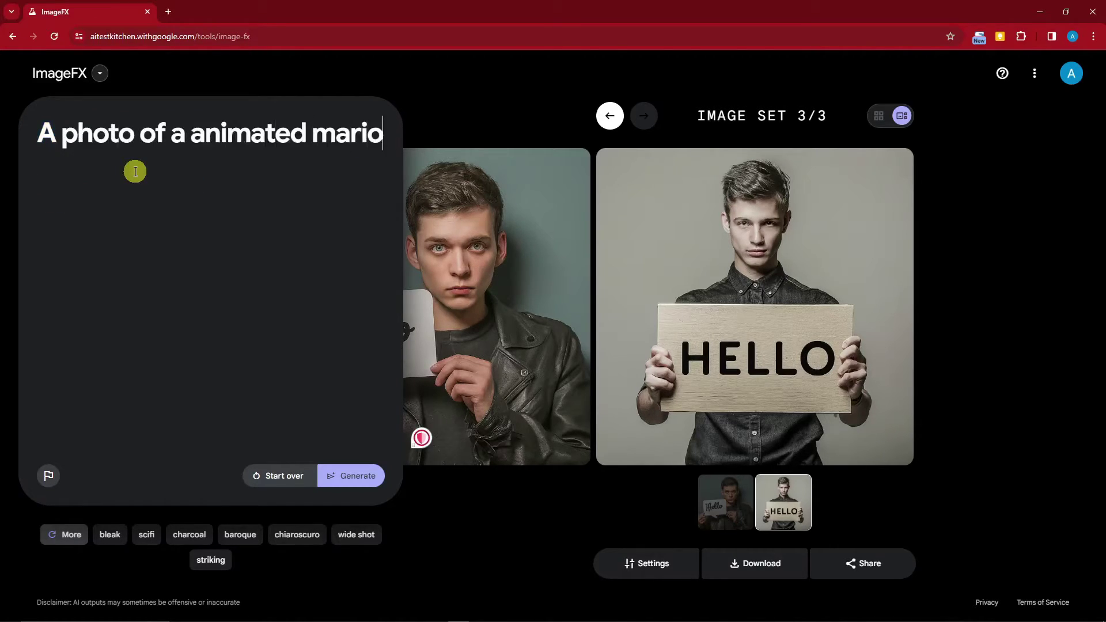
type(" eating a bvu")
Finish the prompt as 'A photo of a animated mario eating a burger.' and capitalize Mario
key("BackSpace")
key("BackSpace")
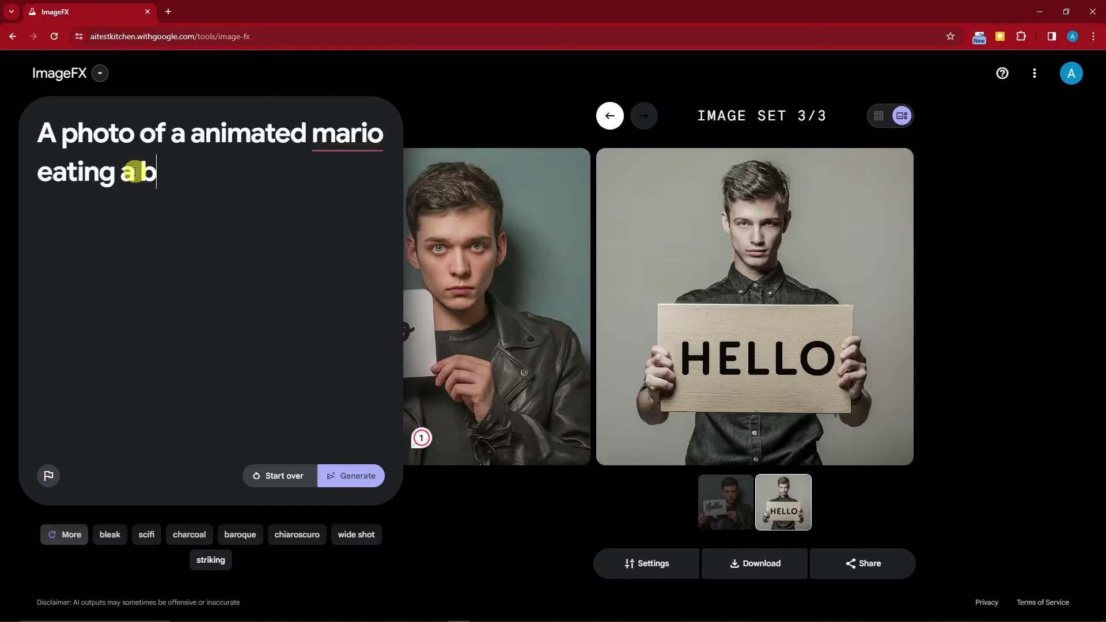
type("urger.")
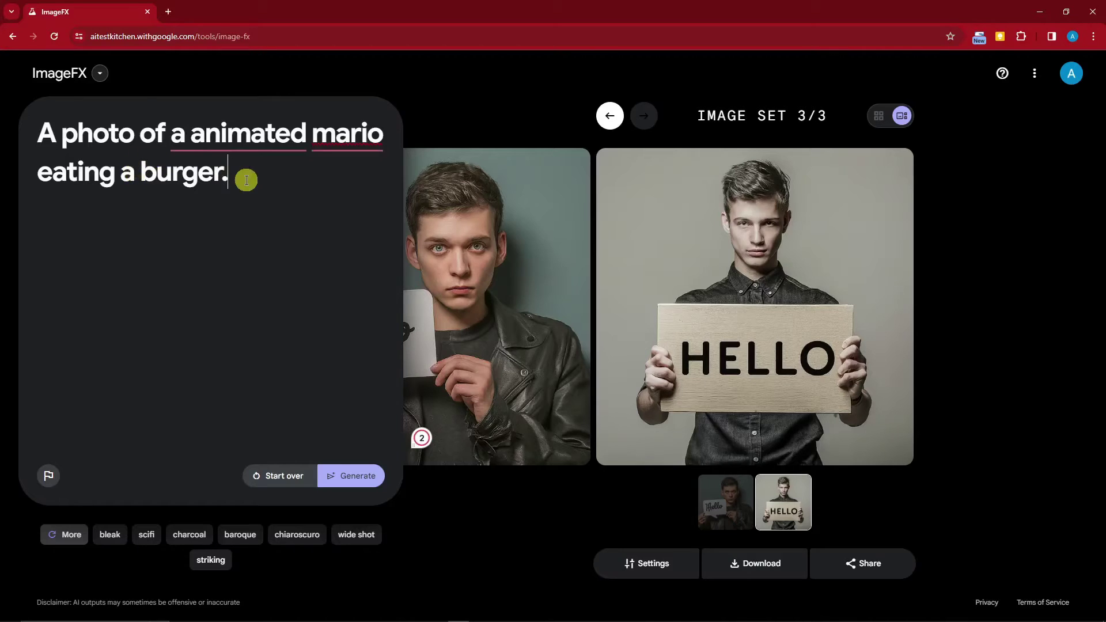
mouse_move(320, 136)
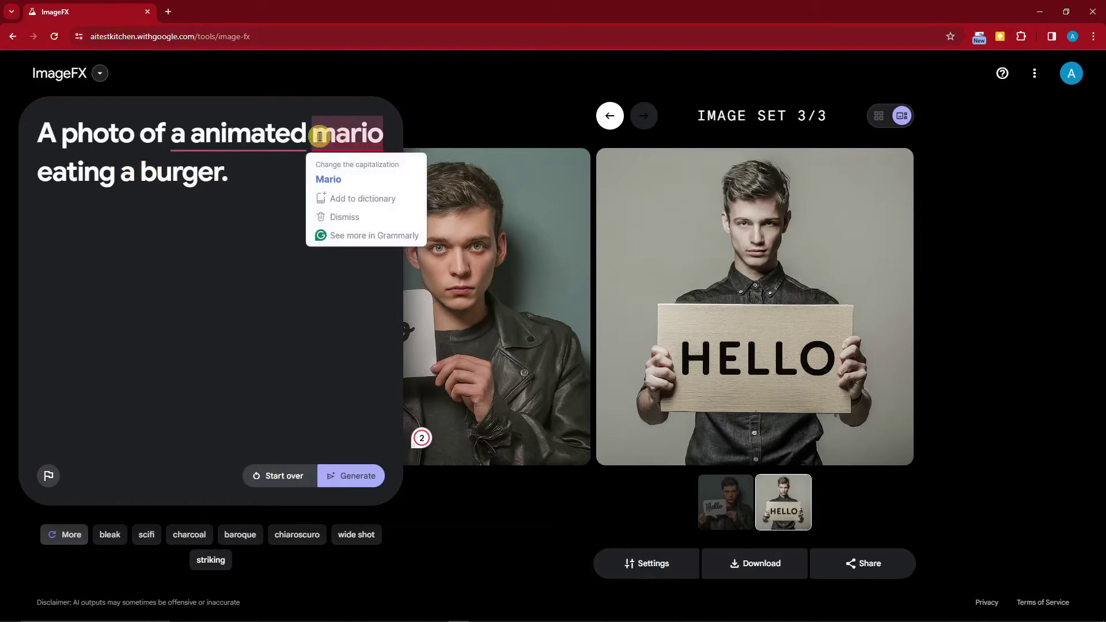
left_click(328, 179)
Generate image set 4 from the Mario prompt and view the third Mario image
left_click(352, 483)
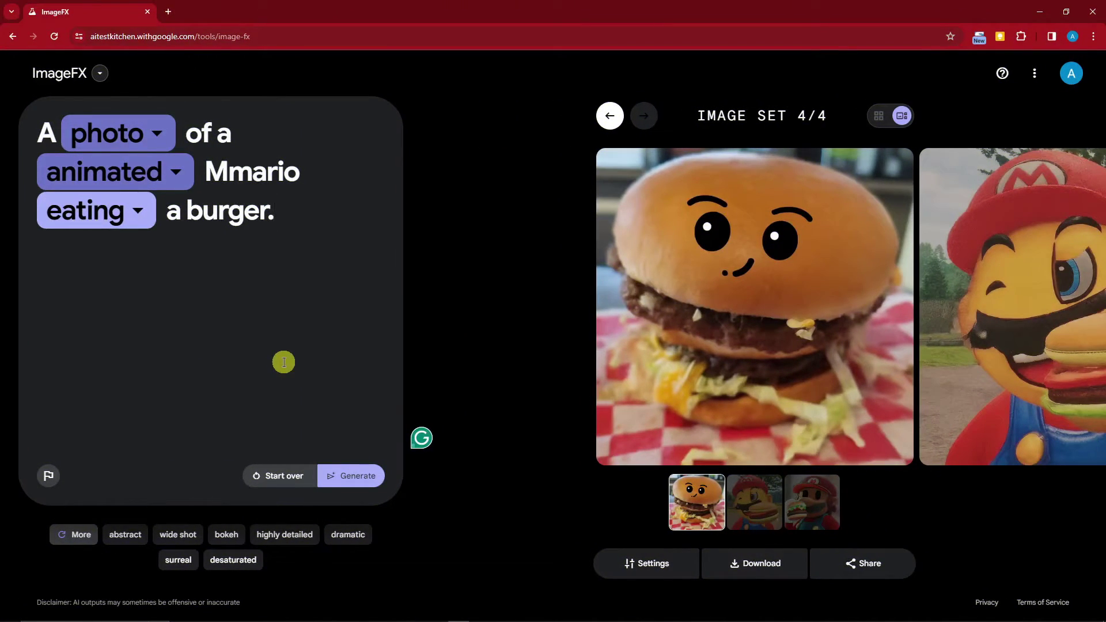
left_click(209, 318)
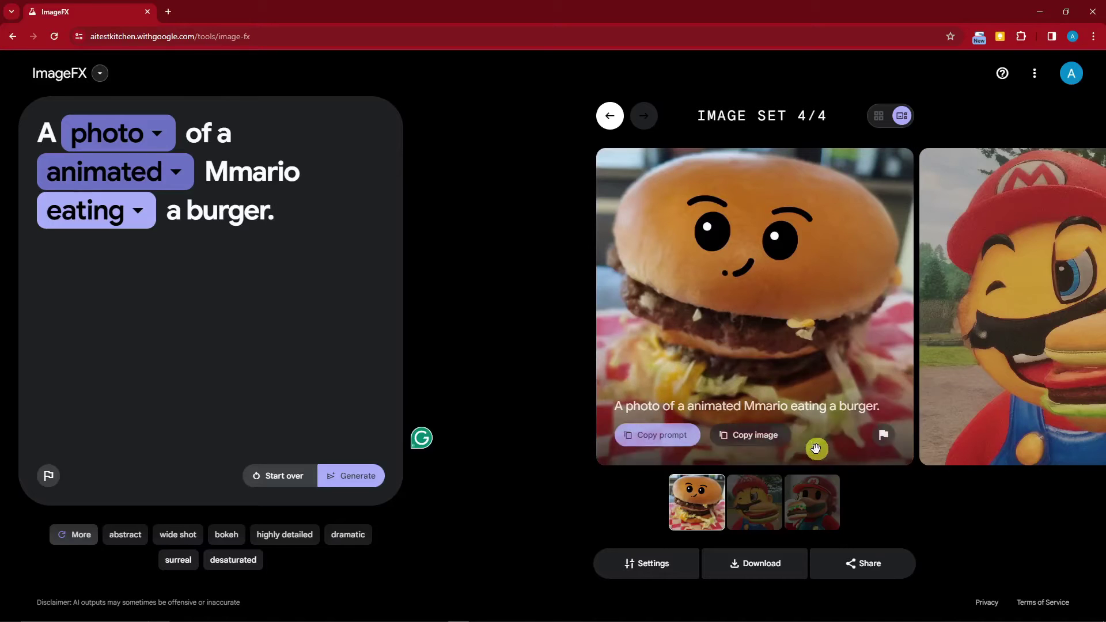
left_click(766, 500)
left_click(798, 499)
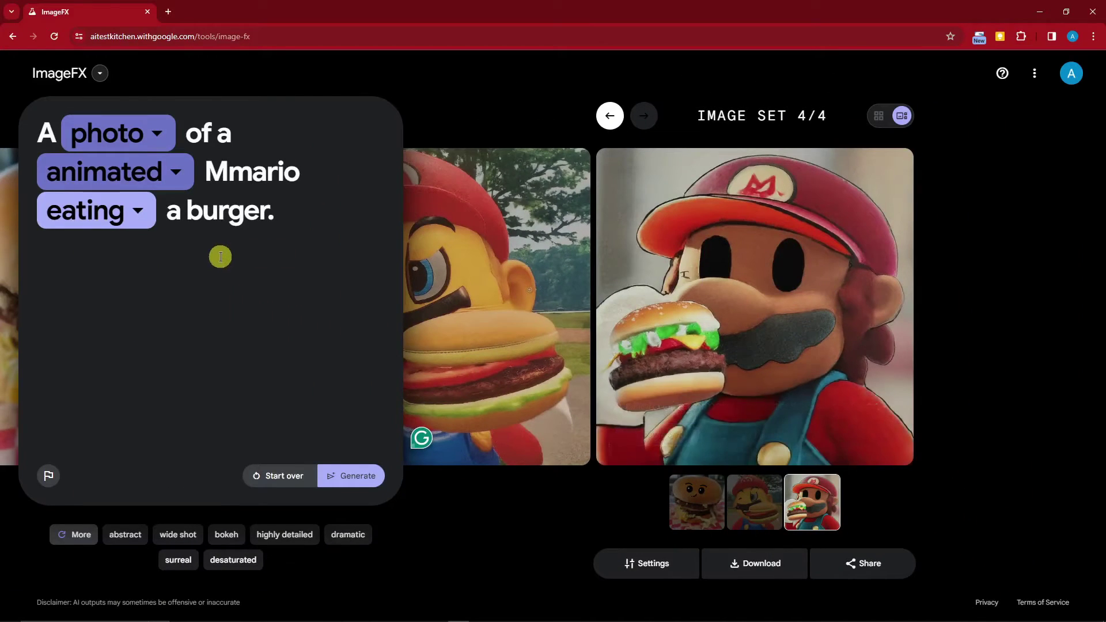
Change 'photo' to 'drawing' and 'animated' to '3D render' in the prompt
left_click(154, 135)
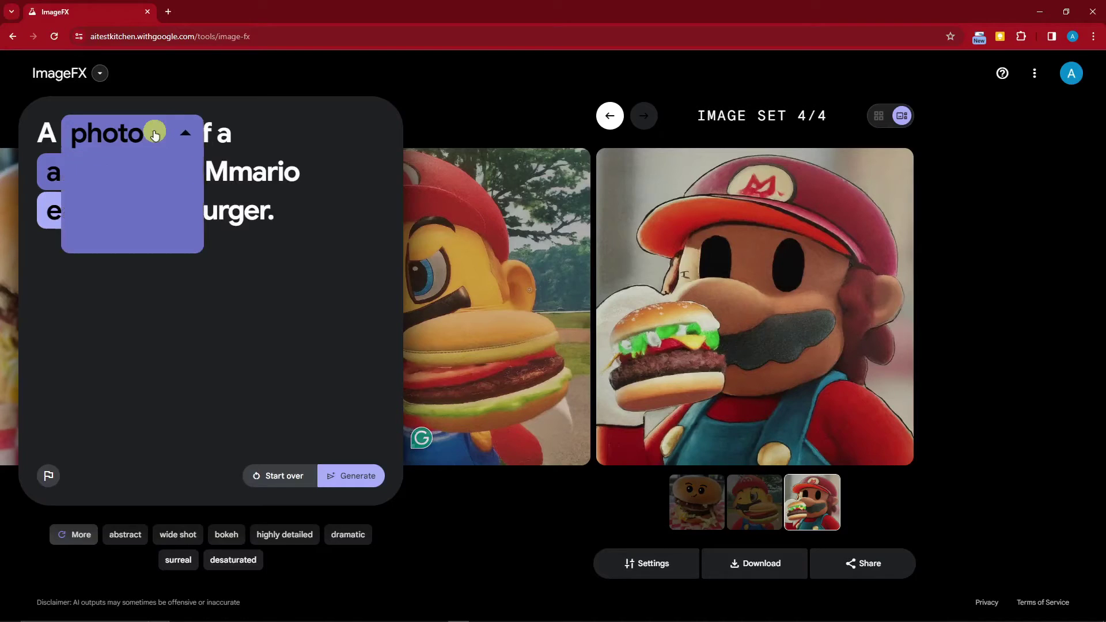
left_click(172, 136)
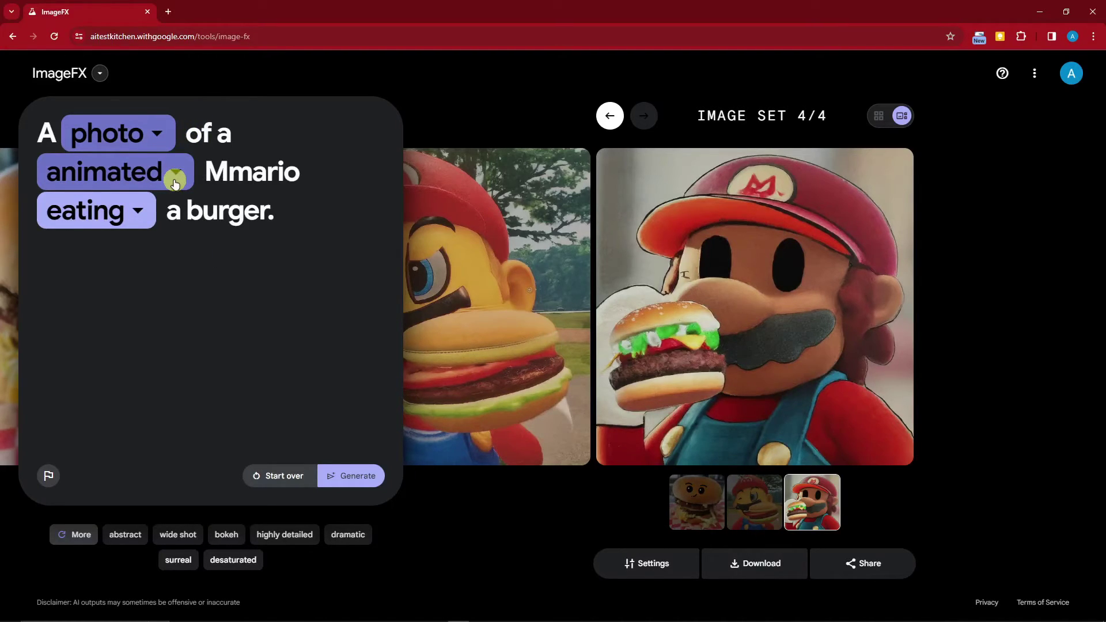
left_click(173, 136)
left_click(149, 174)
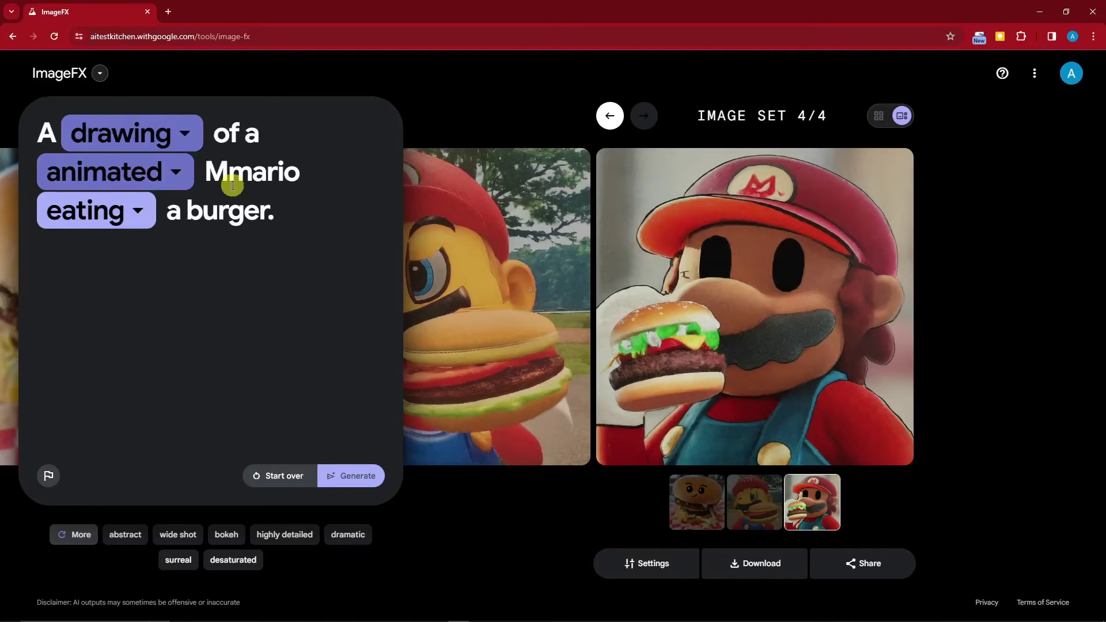
left_click(171, 172)
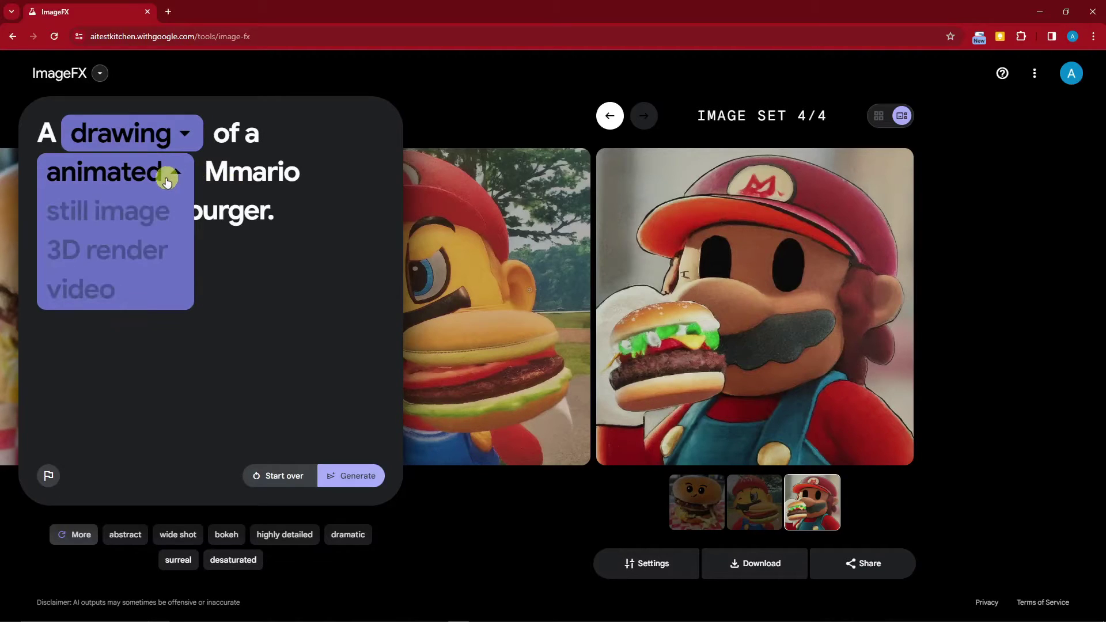
left_click(137, 249)
left_click(177, 171)
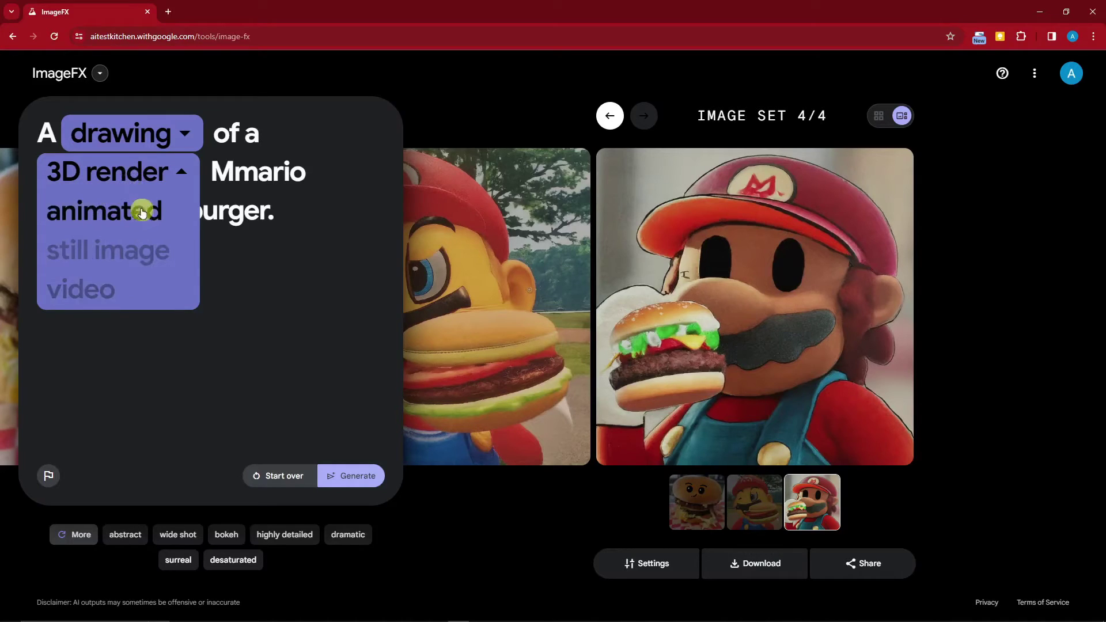
left_click(138, 173)
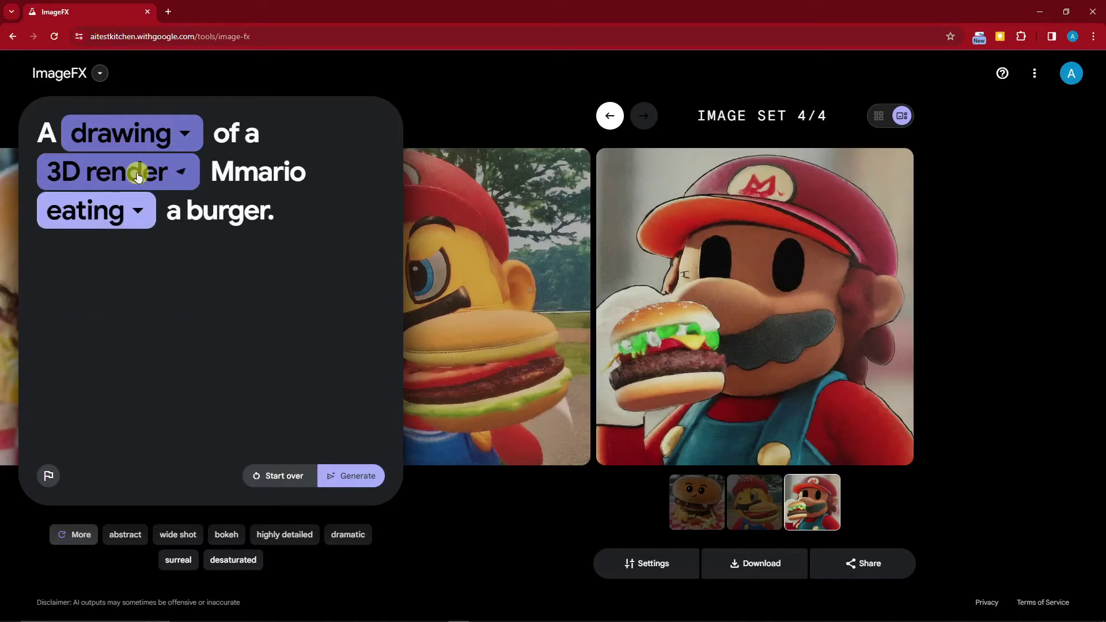
Fix the 'Mmario' typo to 'Mario' and keep 'eating' as the action
left_click(253, 173)
key("BackSpace")
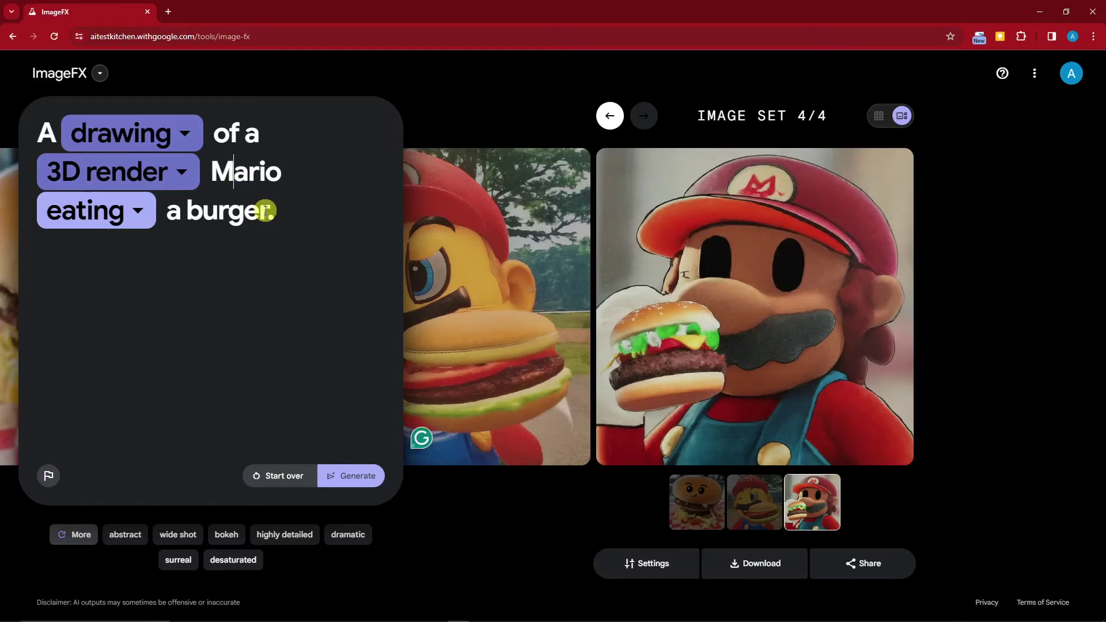
left_click(138, 217)
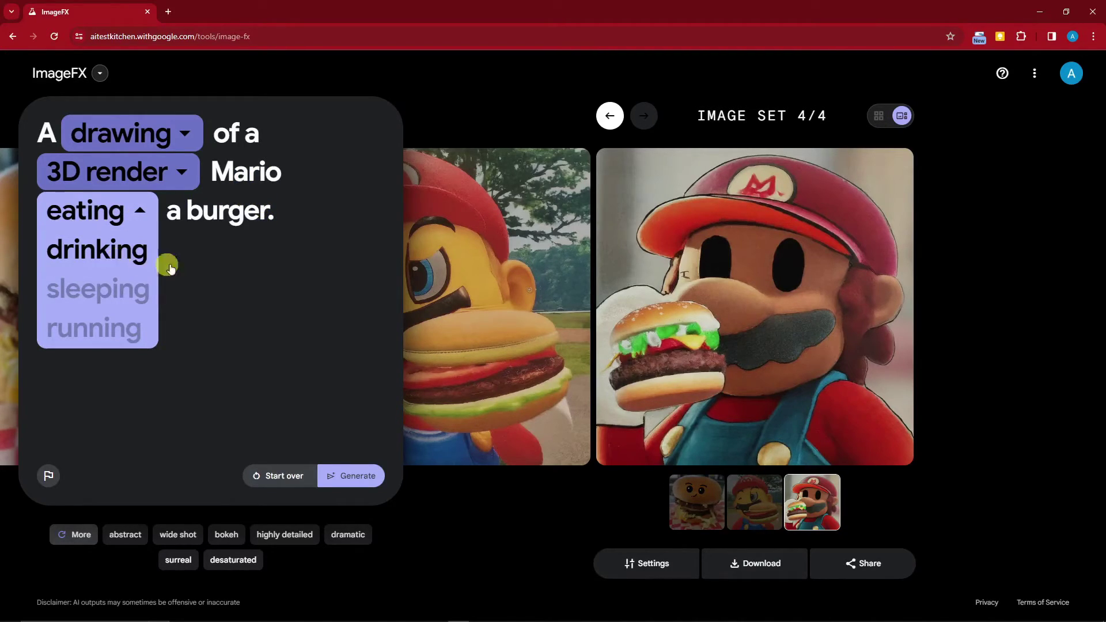
left_click(273, 267)
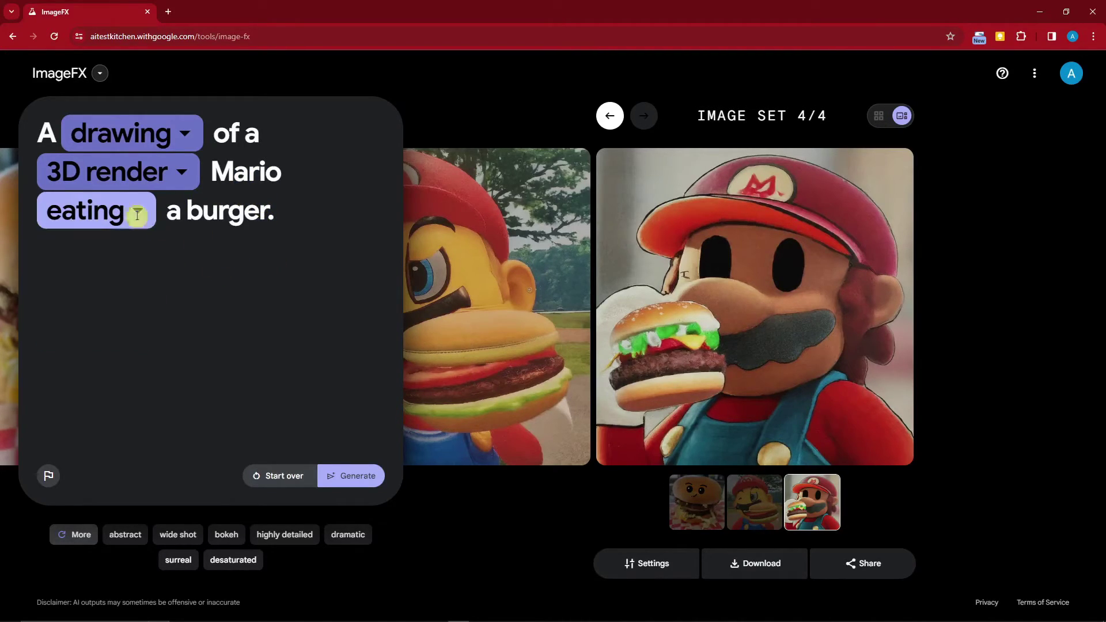
Generate image set 5 and download the 3D Mario biting a burger as a JPG
left_click(354, 484)
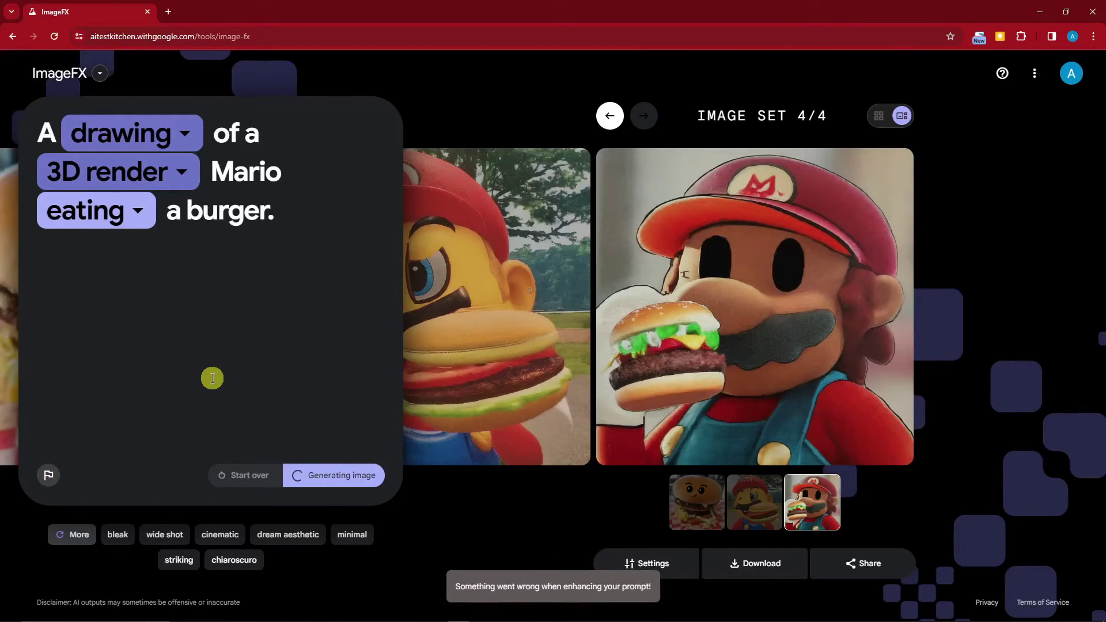
mouse_move(650, 393)
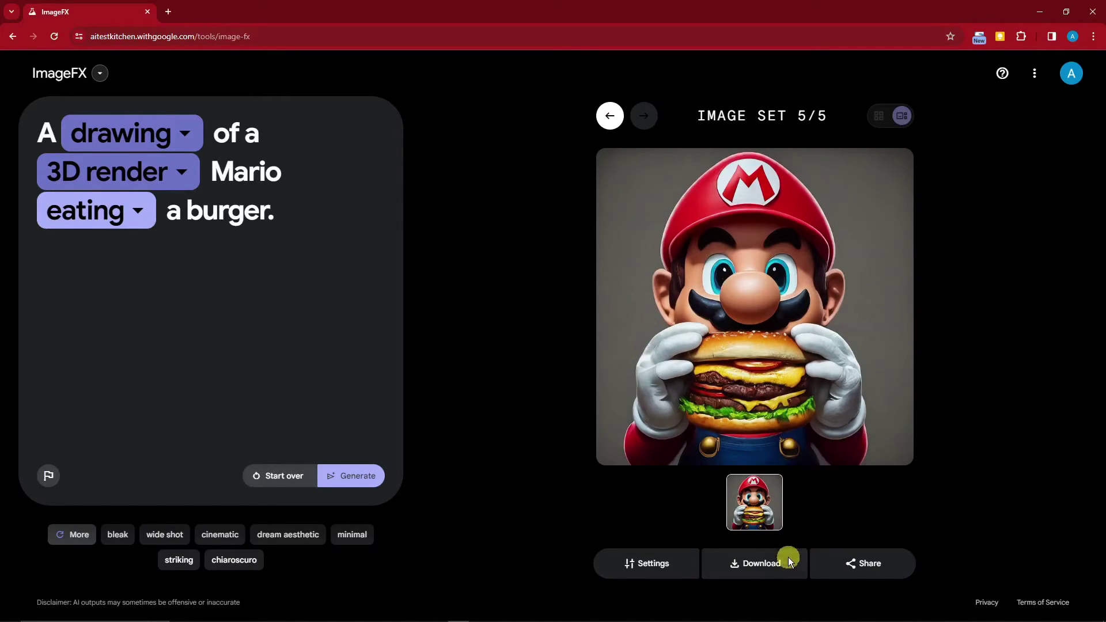
left_click(762, 564)
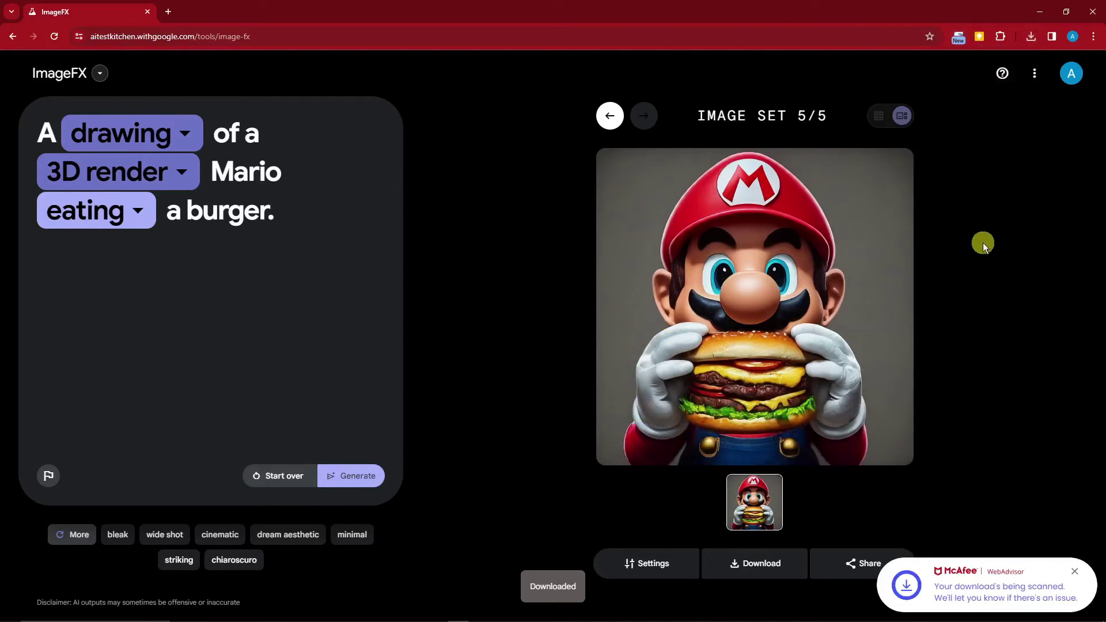
left_click(1075, 573)
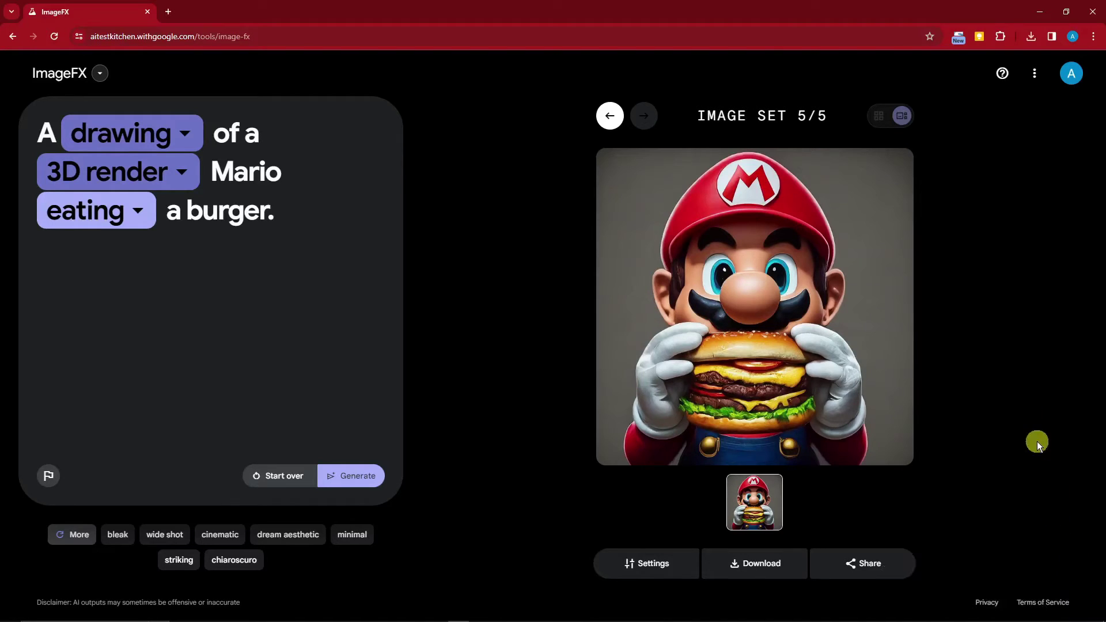
Step back through earlier image sets and return to the Mario image set 4
left_click(611, 121)
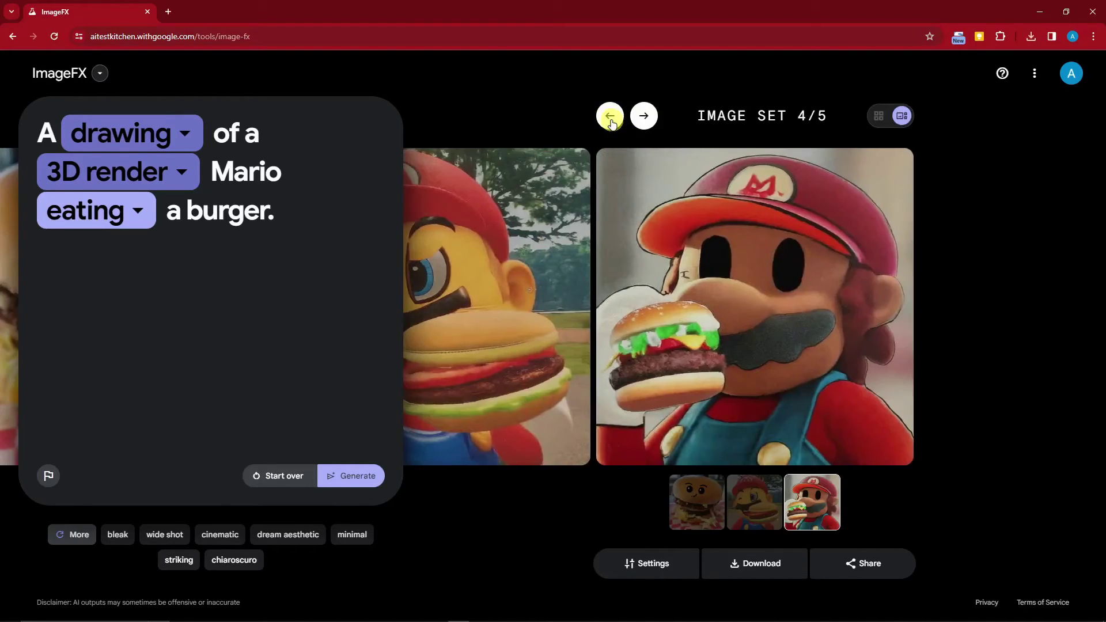
left_click(611, 121)
left_click(611, 121)
left_click(645, 118)
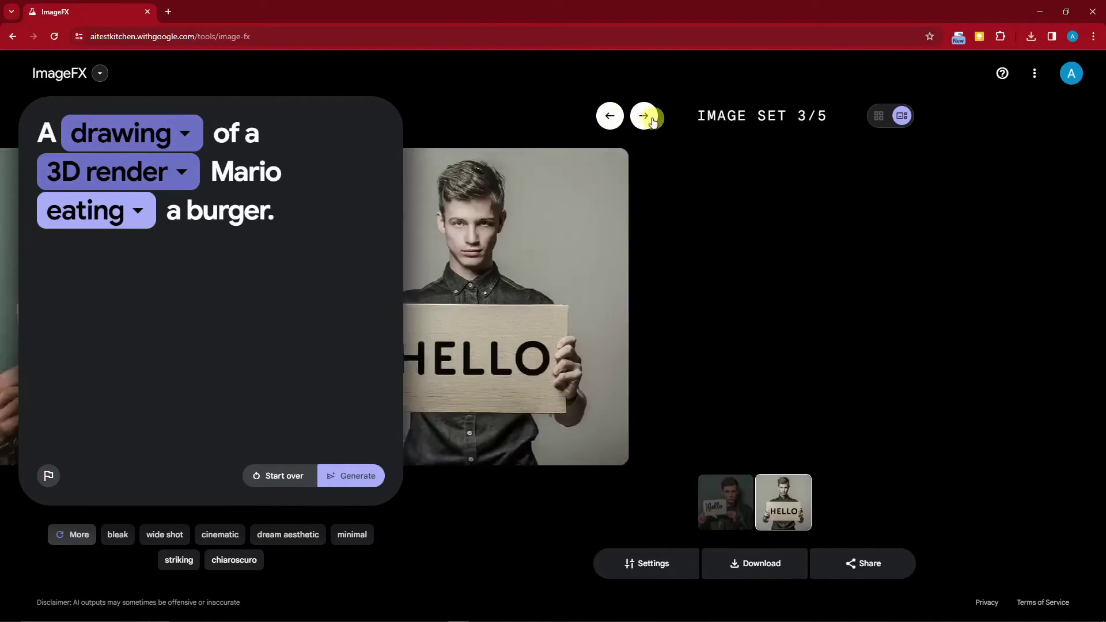
left_click(646, 117)
Show more style suggestions and add 'scifi' and 'highly detailed' to the prompt
left_click(78, 534)
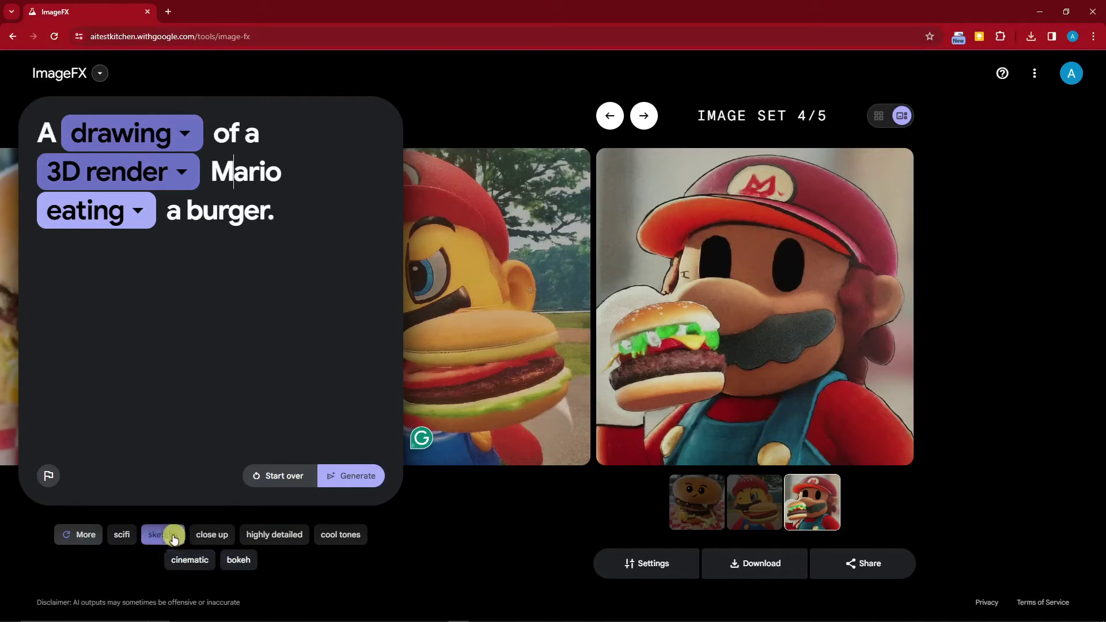
left_click(128, 535)
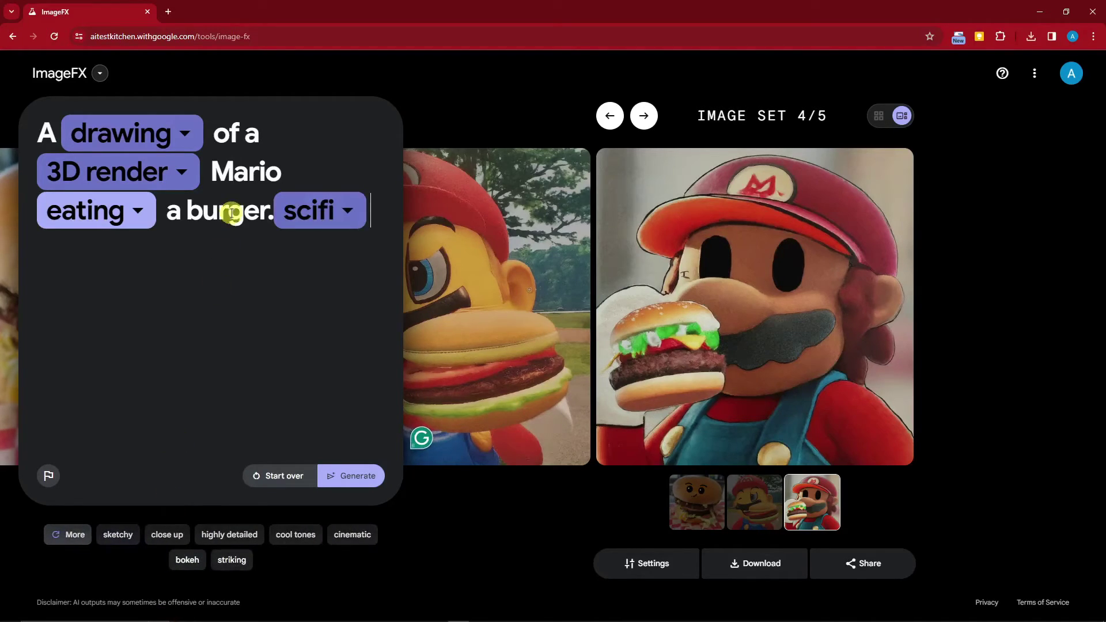
left_click(236, 534)
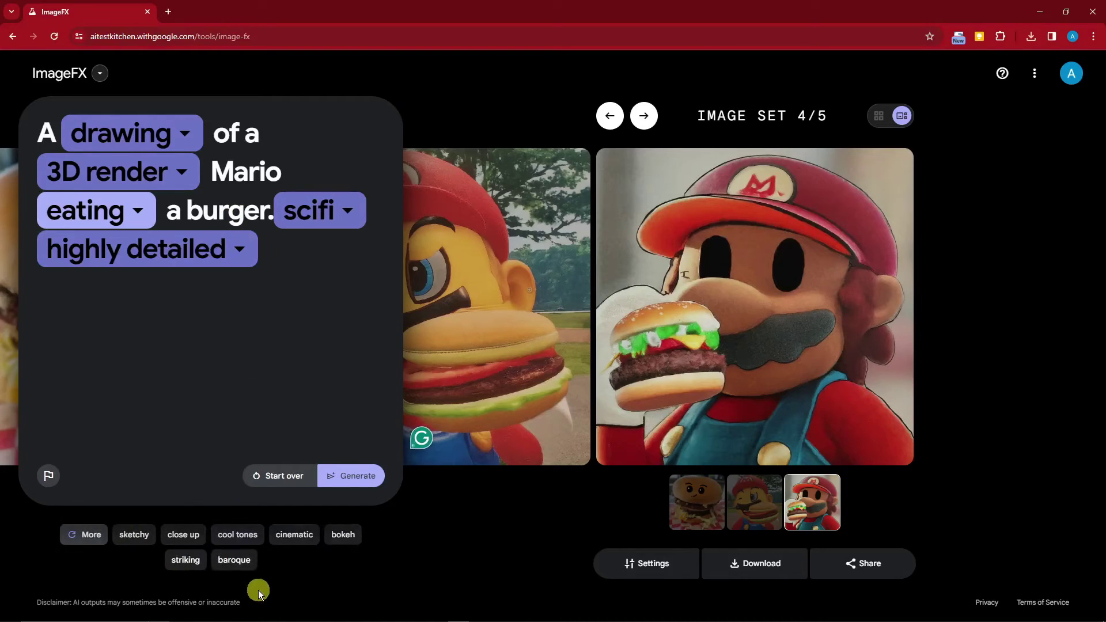
Generate image set 6, keeping 'highly detailed' after checking its alternatives
left_click(354, 476)
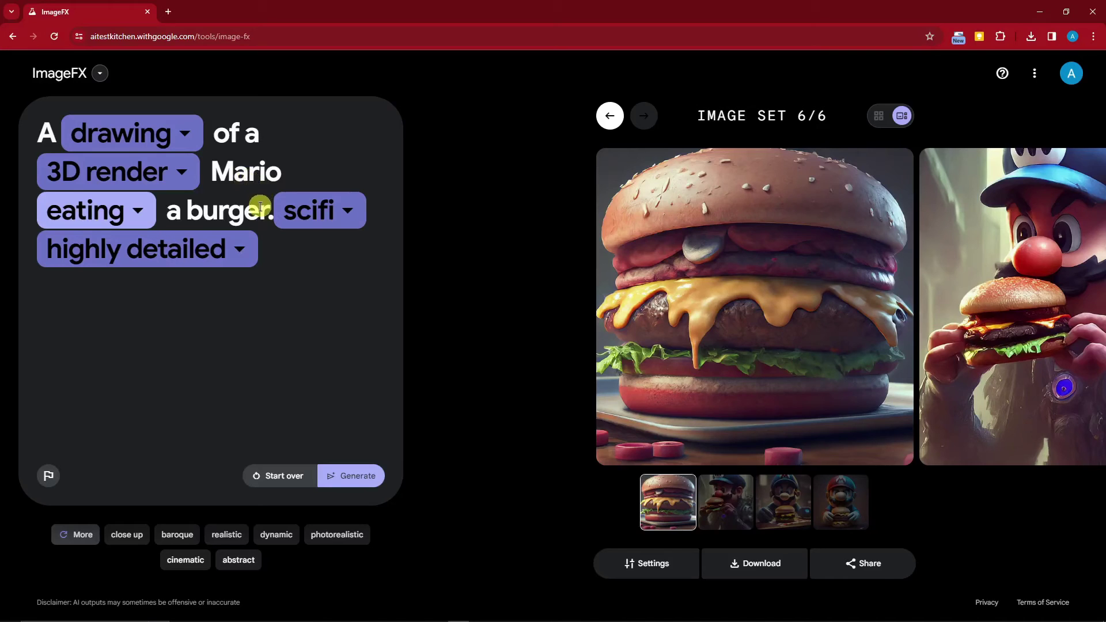
left_click(219, 248)
left_click(309, 311)
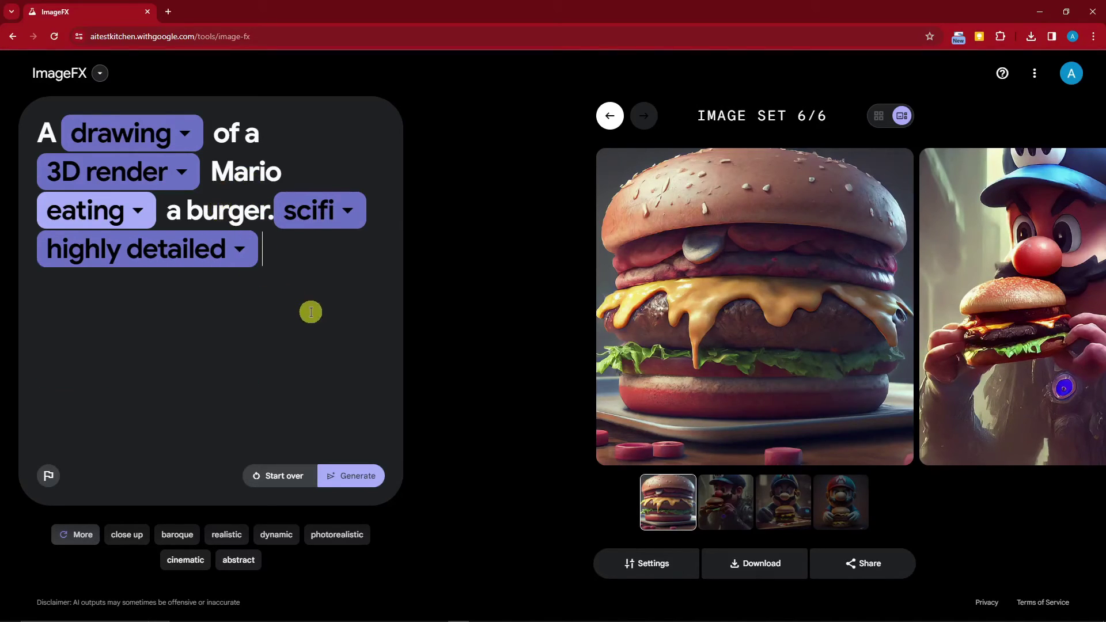
Browse images 2–4 of the sci-fi Mario set, ending on the third image
mouse_move(736, 153)
left_click(725, 502)
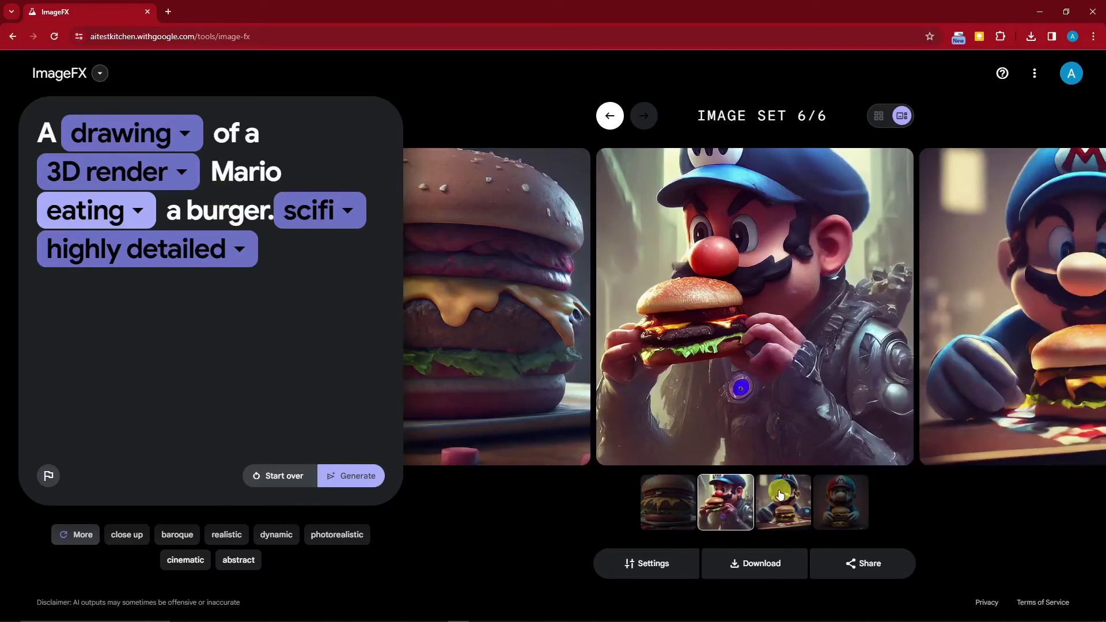
left_click(783, 502)
left_click(847, 503)
left_click(792, 504)
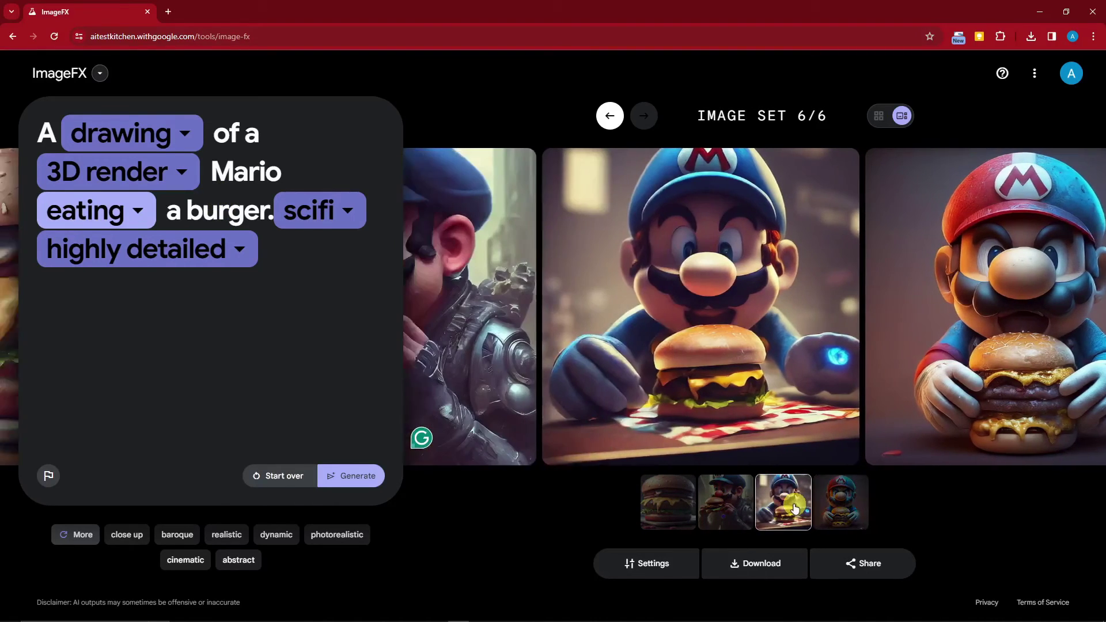
mouse_move(777, 302)
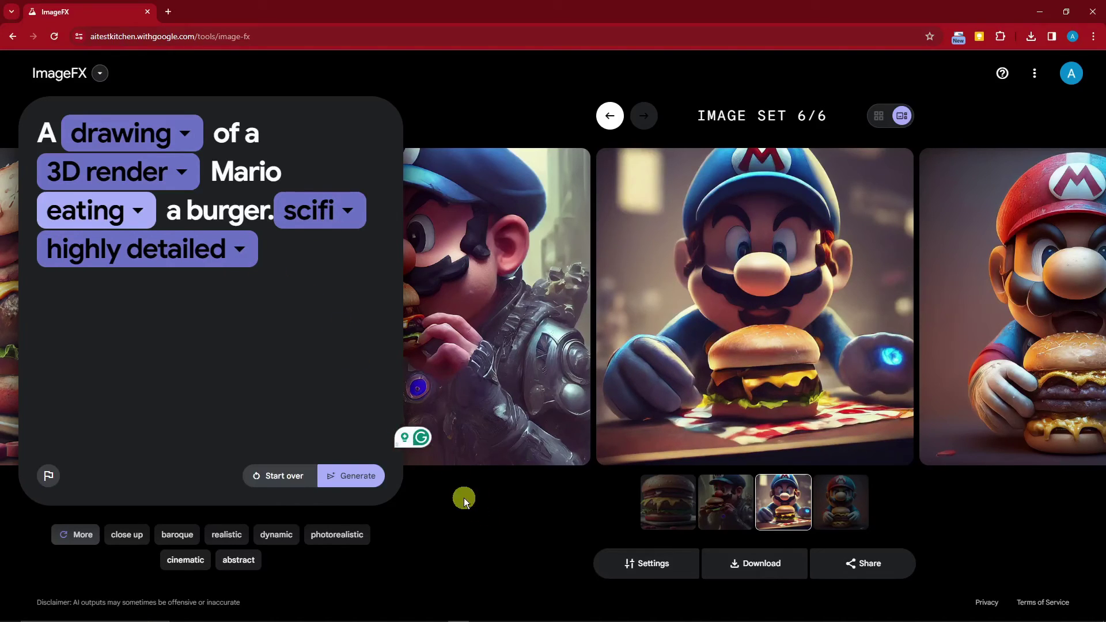
Append 'sci-fi style, highly detailed' after the 'drawing' chip, then delete the entire prompt
left_click_drag(215, 237, 46, 128)
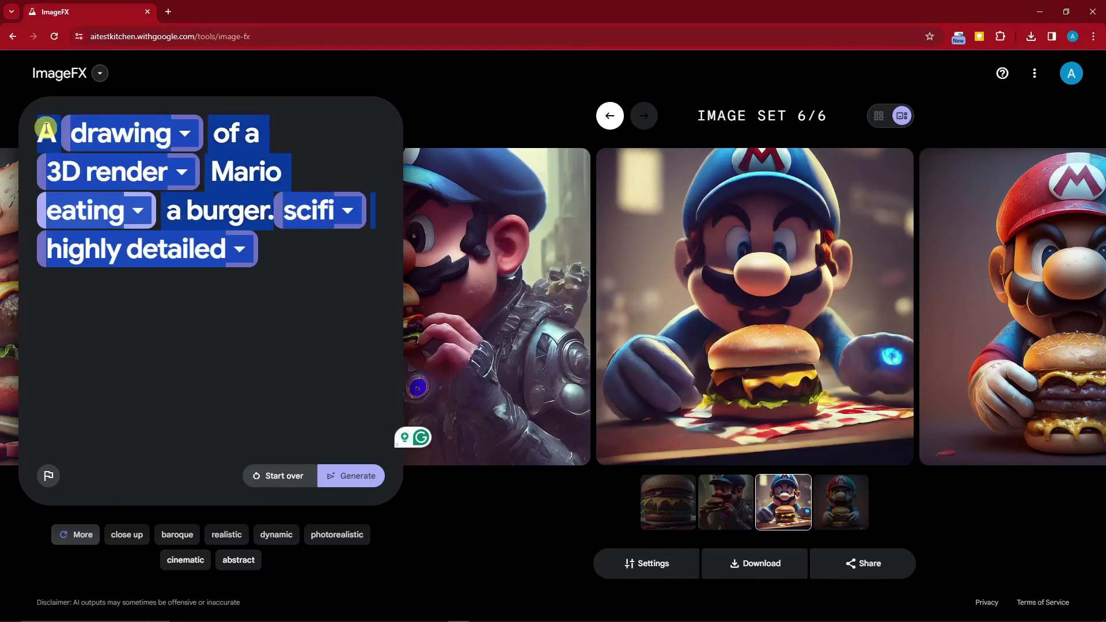
left_click(292, 312)
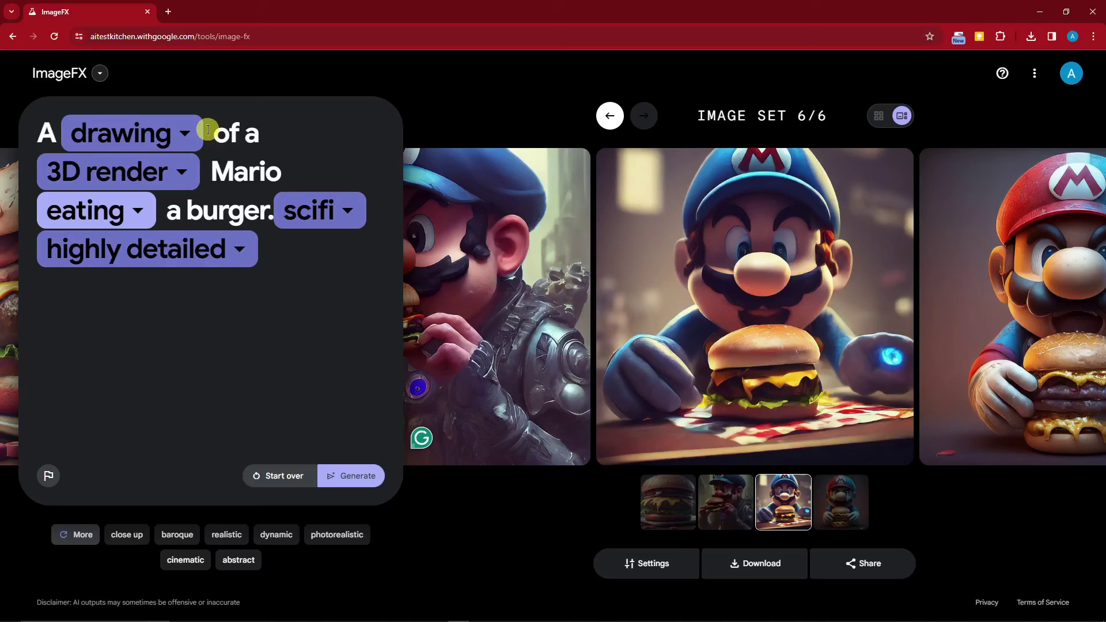
type("cifi styl")
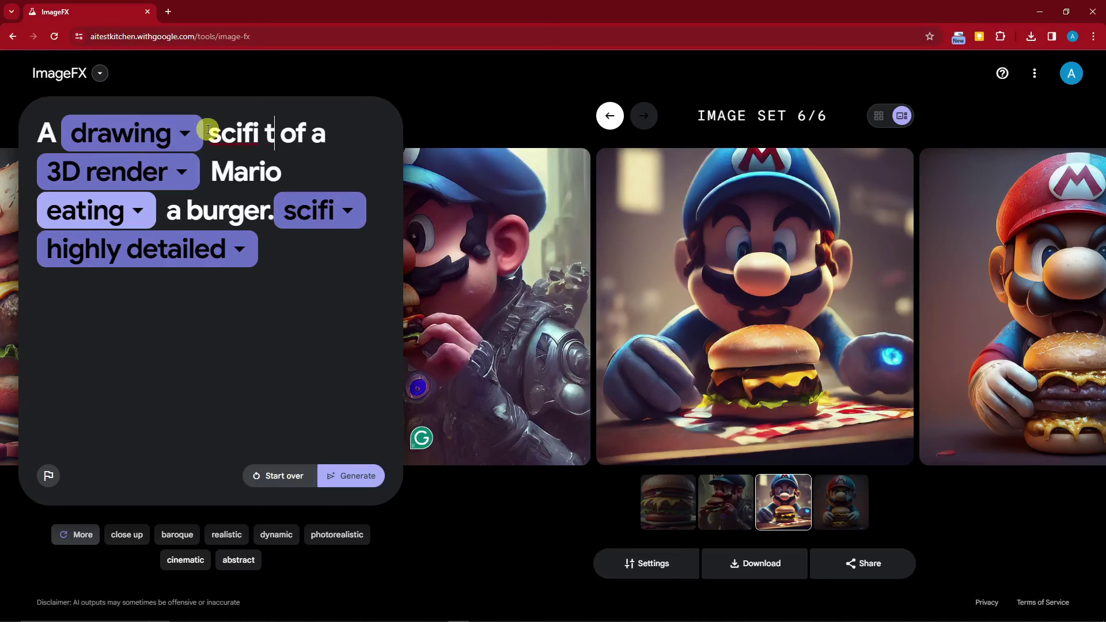
key("BackSpace")
key("BackSpace")
key("BackSpace")
type("tley")
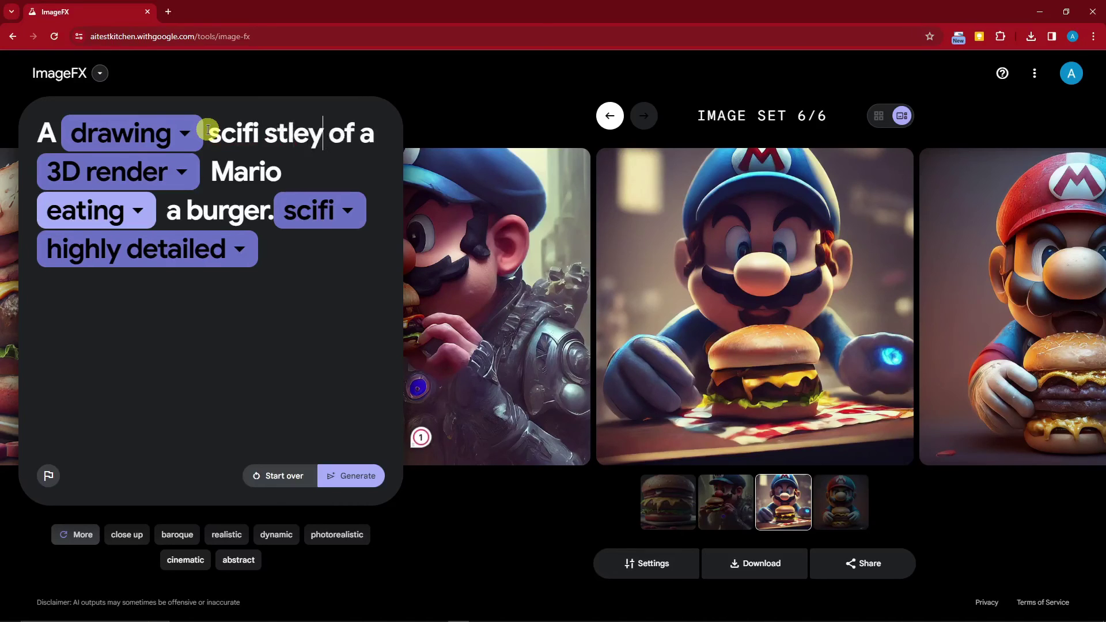
key("BackSpace")
key("BackSpace")
type("y")
key("BackSpace")
key("BackSpace")
type("y")
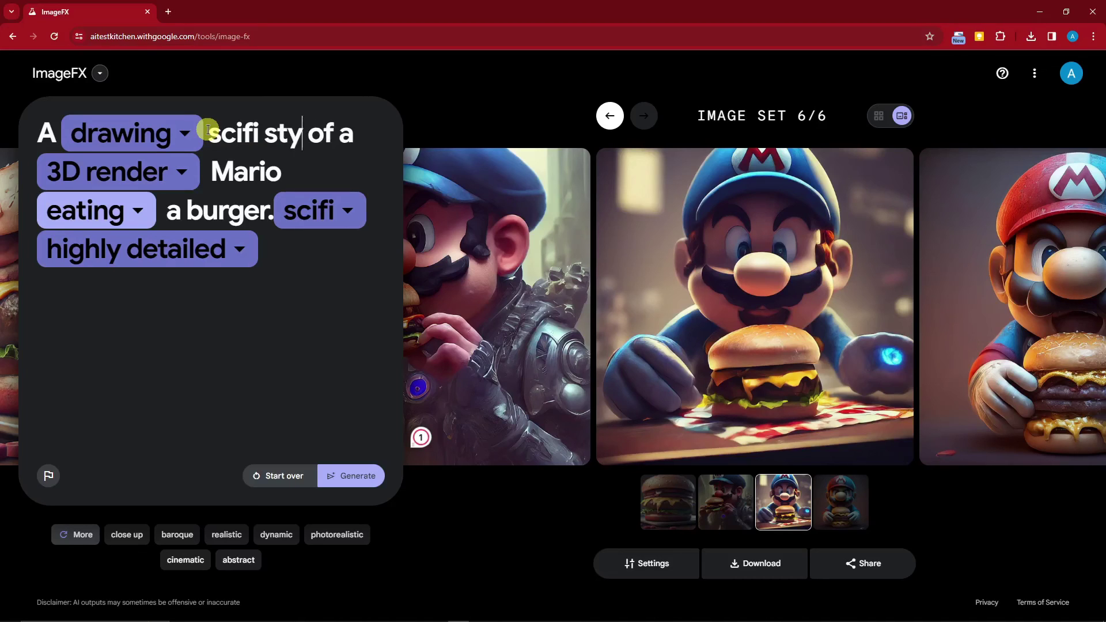
type("lem,")
key("BackSpace")
type(", ")
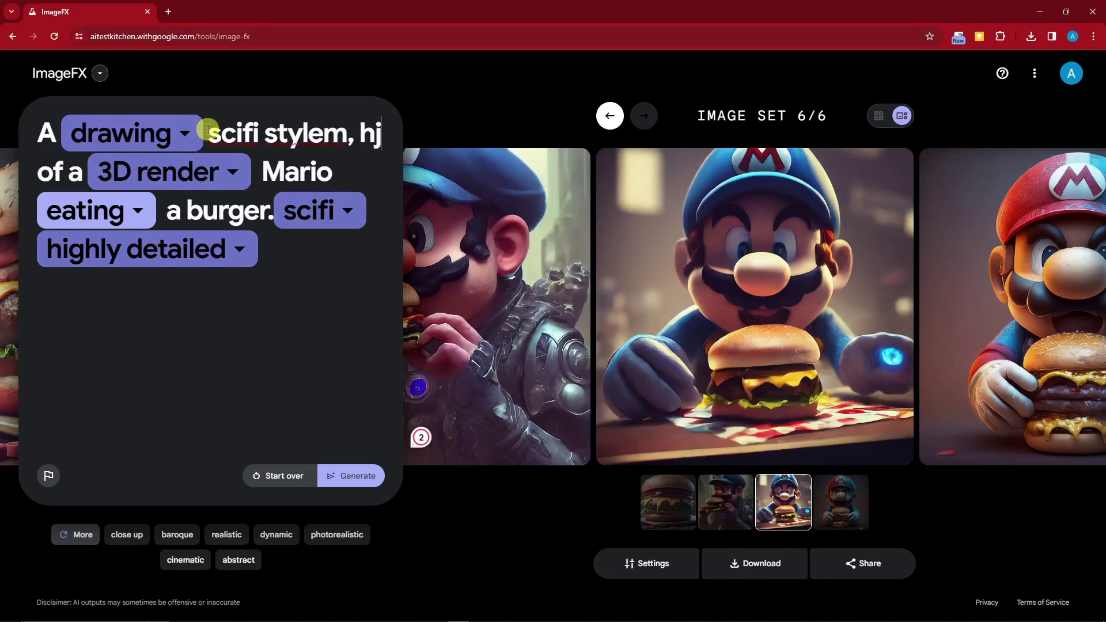
type("highly de")
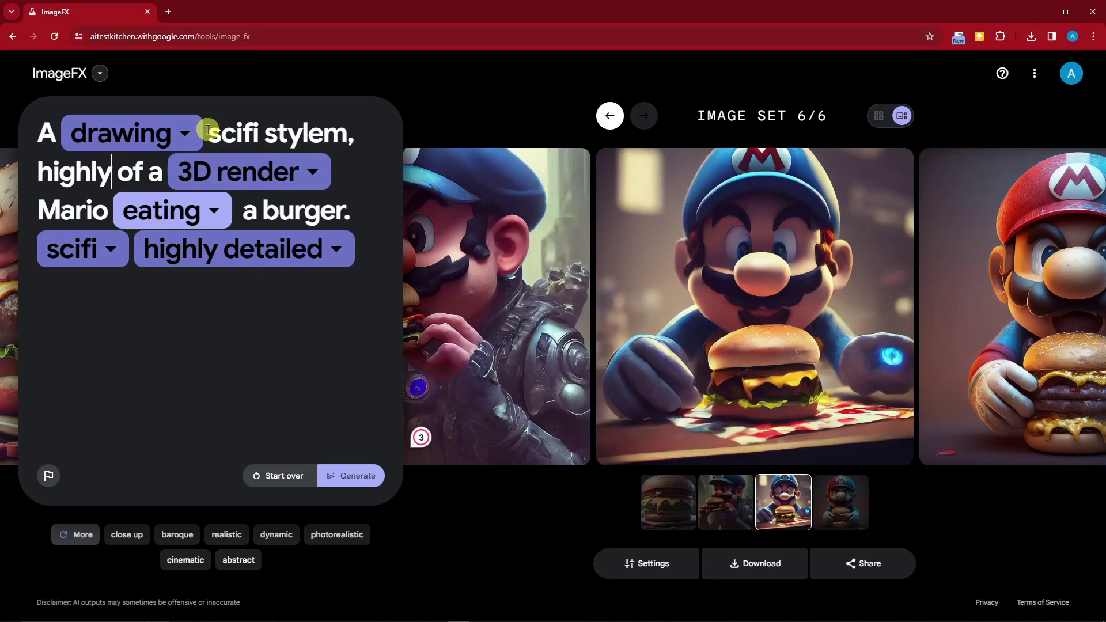
type("tailed")
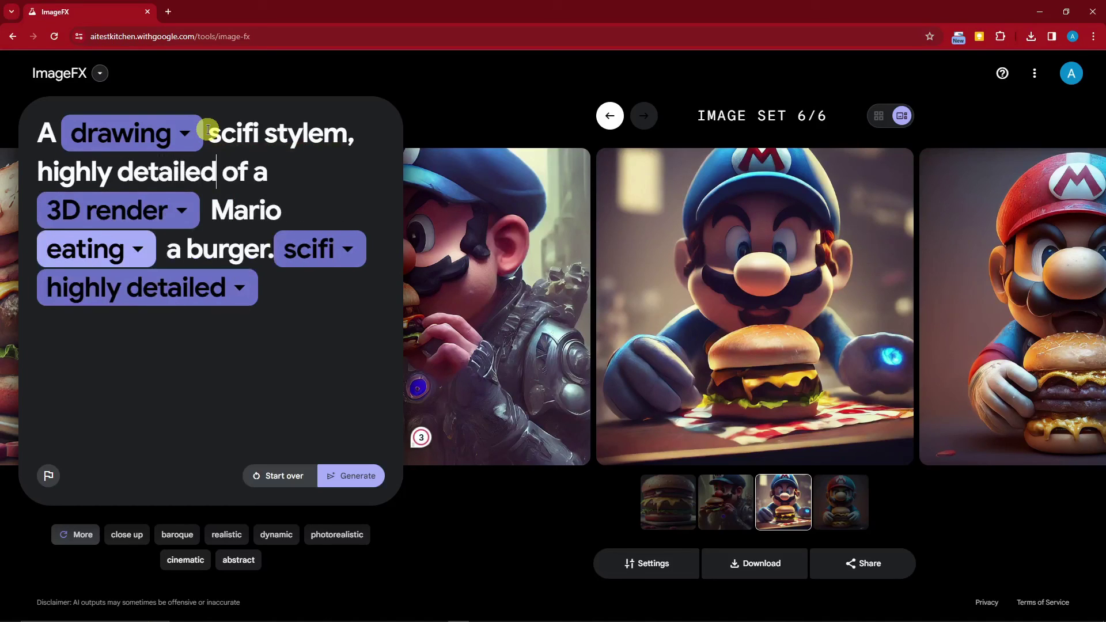
key("ctrl+a")
key("BackSpace")
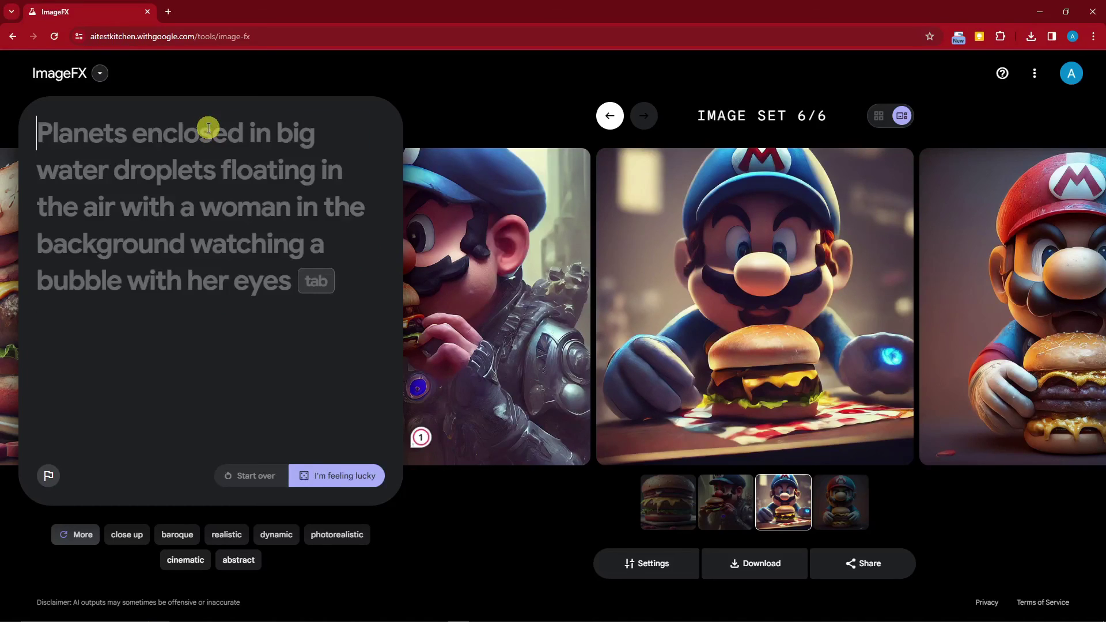
Download the third sci-fi Mario burger image from set 6/6 as a JPG
mouse_move(807, 240)
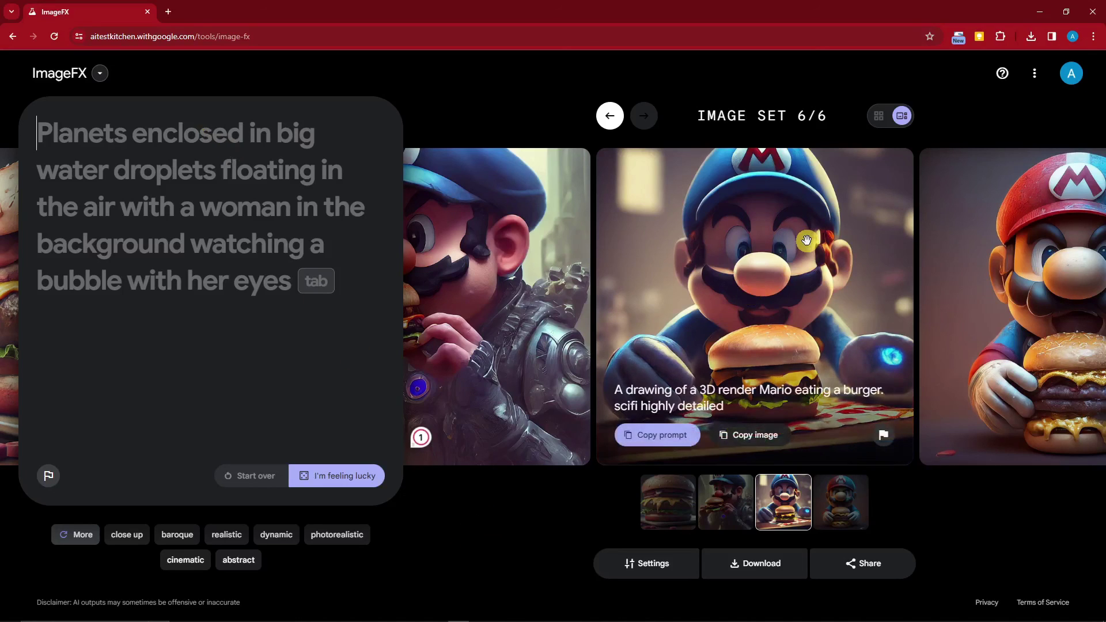
left_click(763, 565)
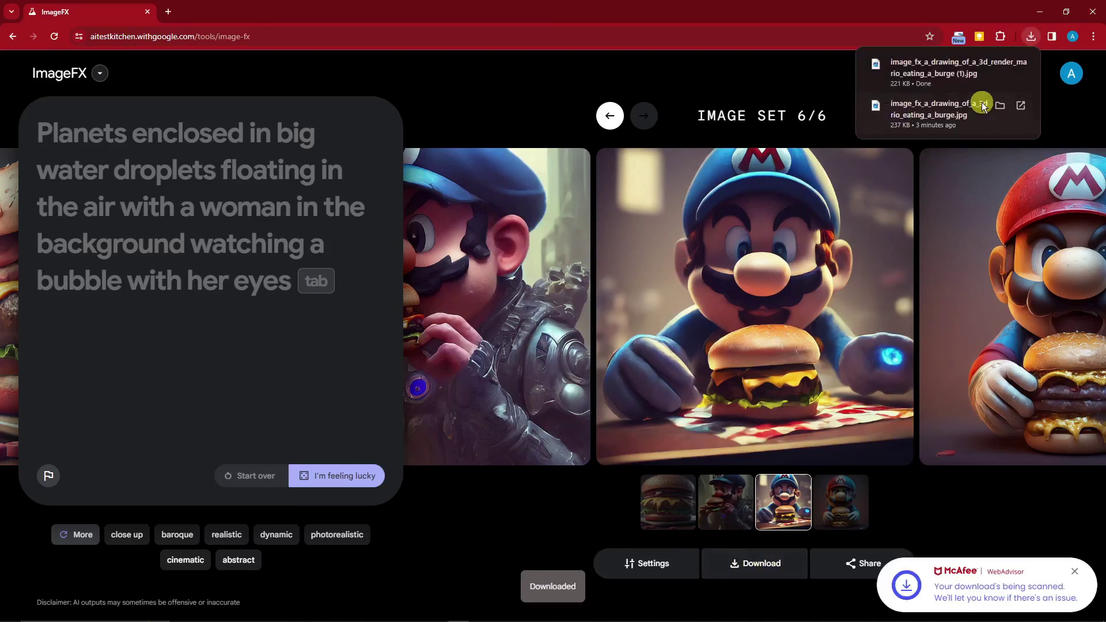